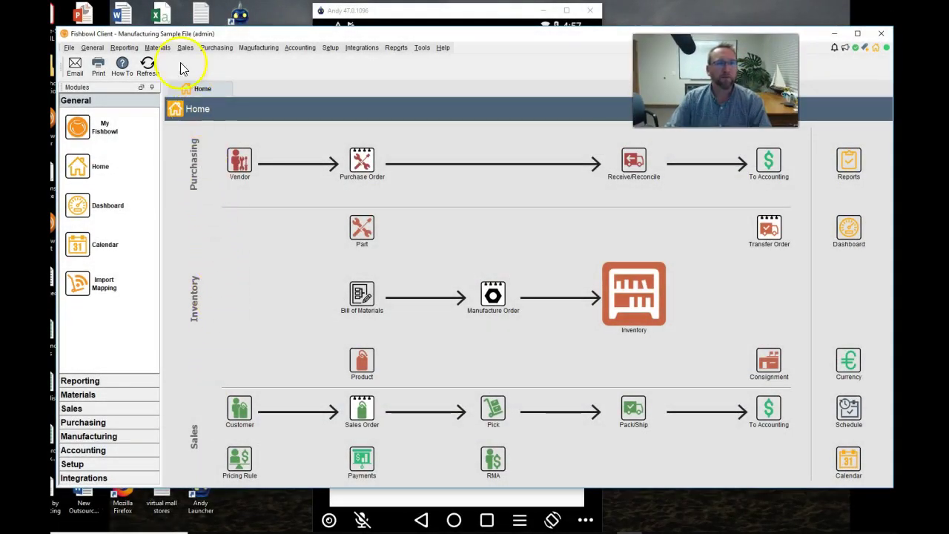
Create Putaway Transfer Order 4 pulling parts from Middlefield's Receiving location into Middlefield
{"action": "left_click", "coordinate": [160, 49]}
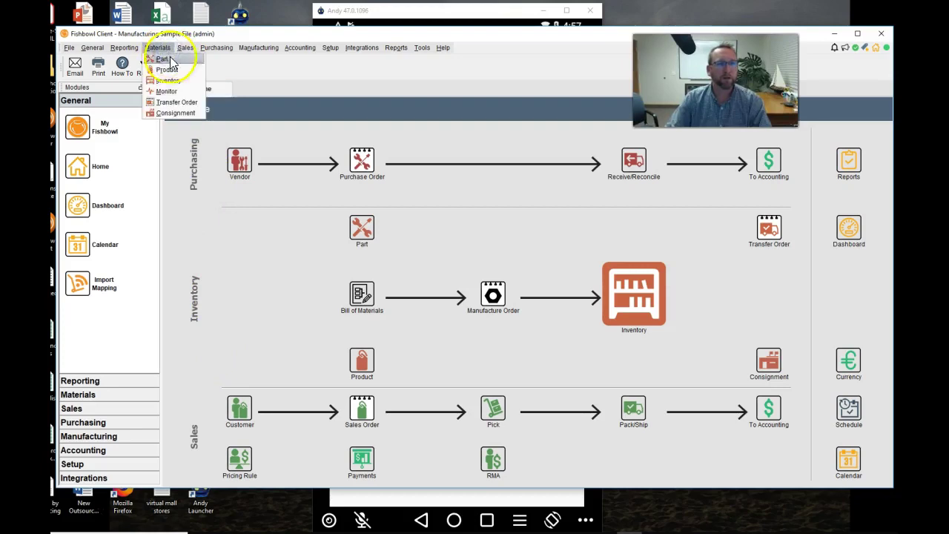
{"action": "left_click", "coordinate": [188, 104]}
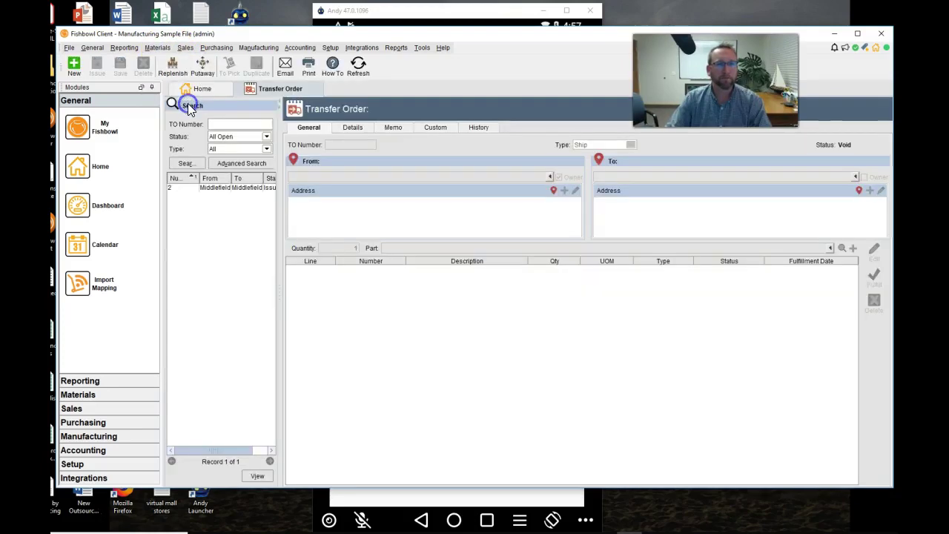
{"action": "left_click", "coordinate": [204, 70]}
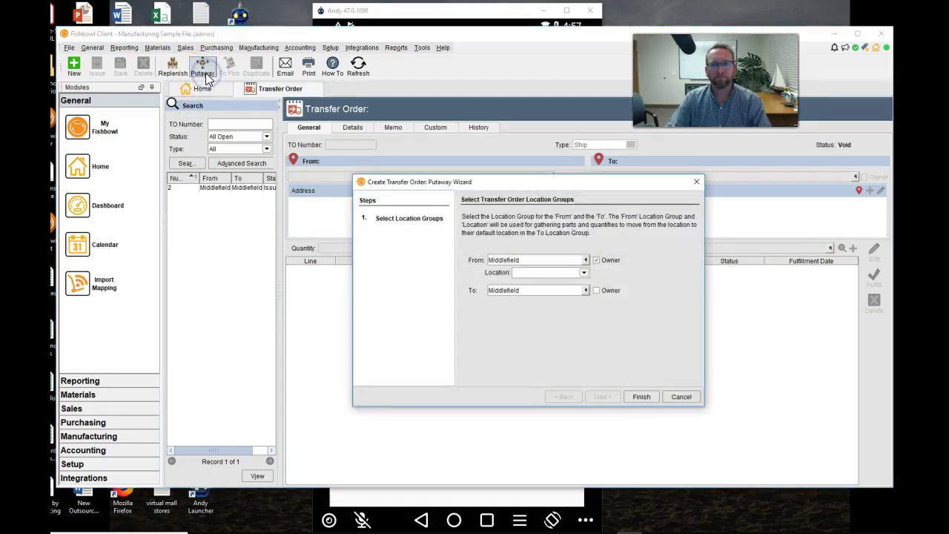
{"action": "left_click", "coordinate": [403, 255]}
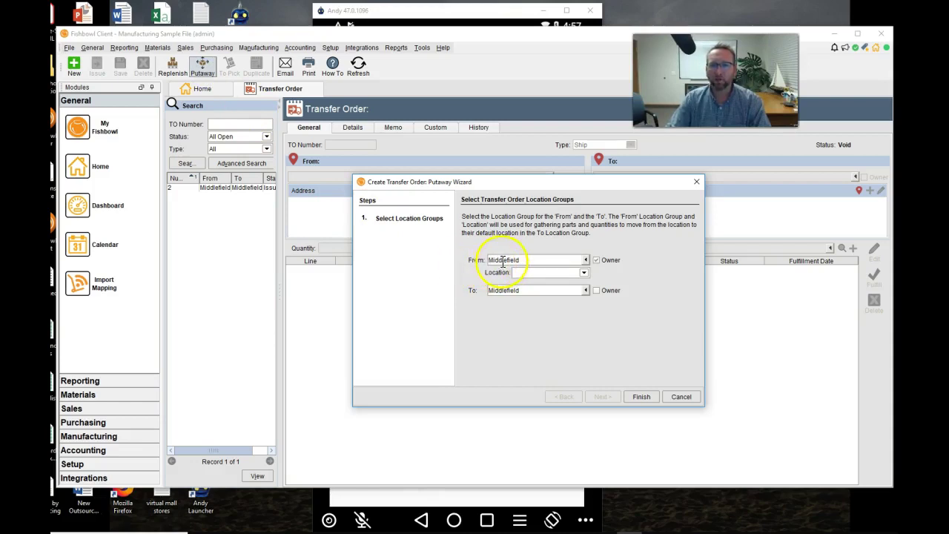
{"action": "left_click", "coordinate": [586, 262]}
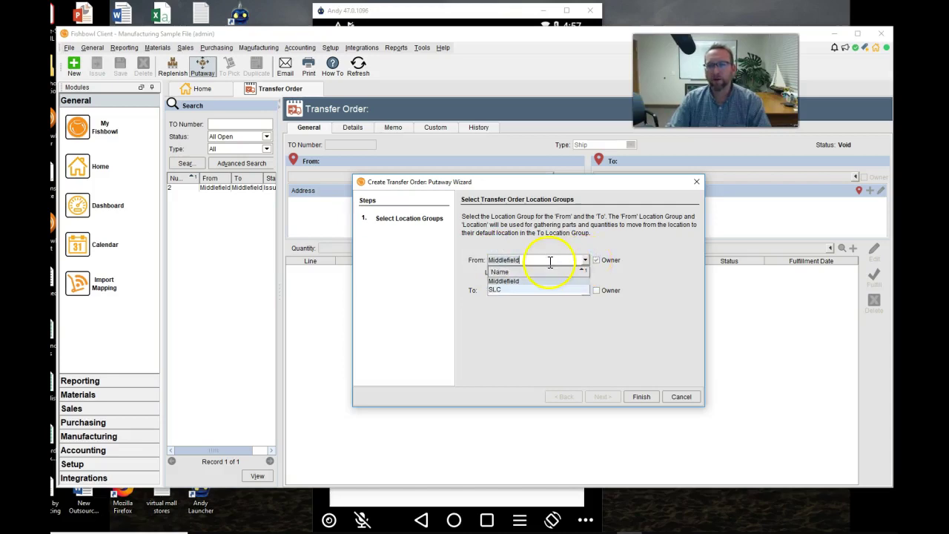
{"action": "left_click", "coordinate": [519, 282]}
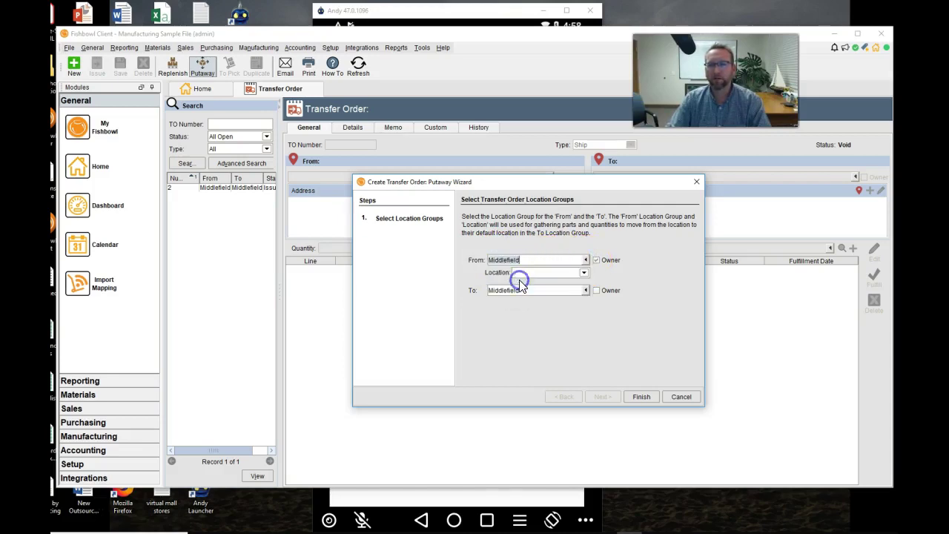
{"action": "left_click", "coordinate": [584, 273]}
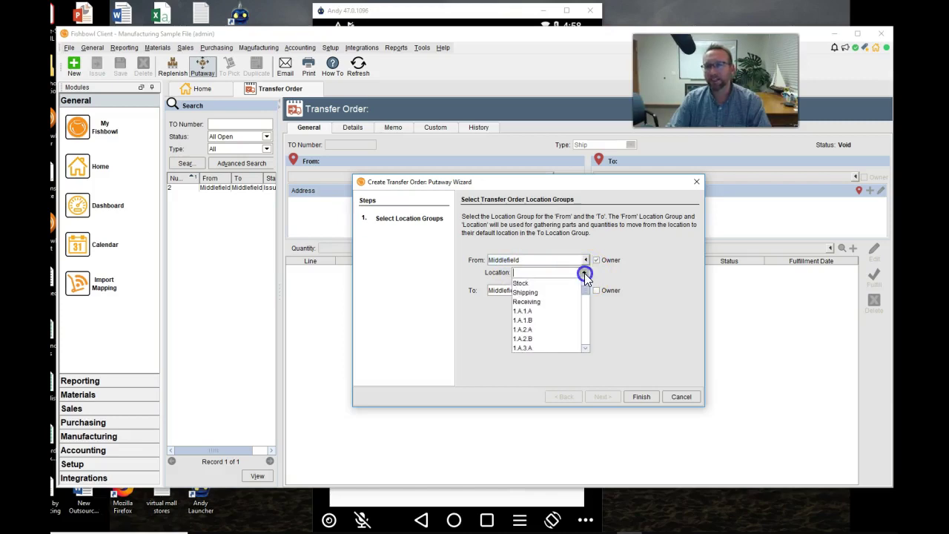
{"action": "left_click", "coordinate": [542, 302]}
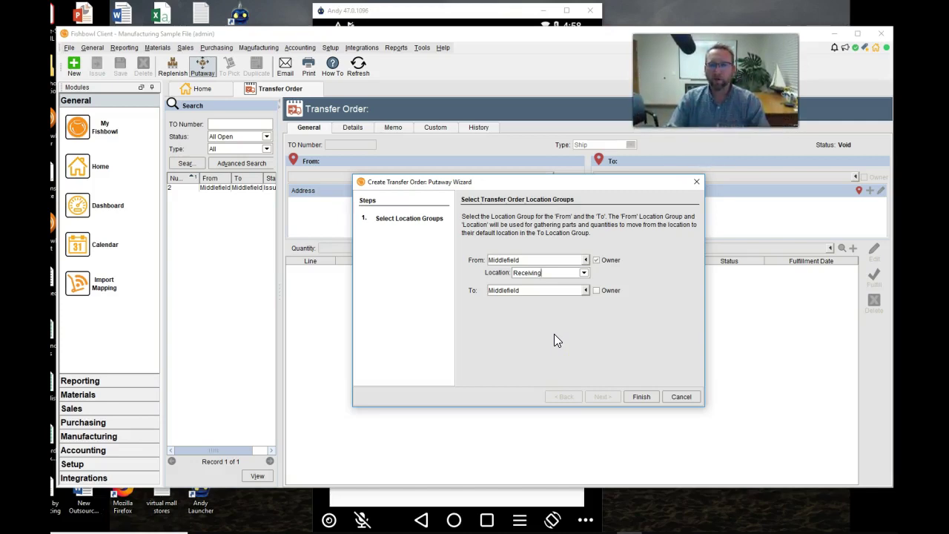
{"action": "left_click", "coordinate": [642, 396]}
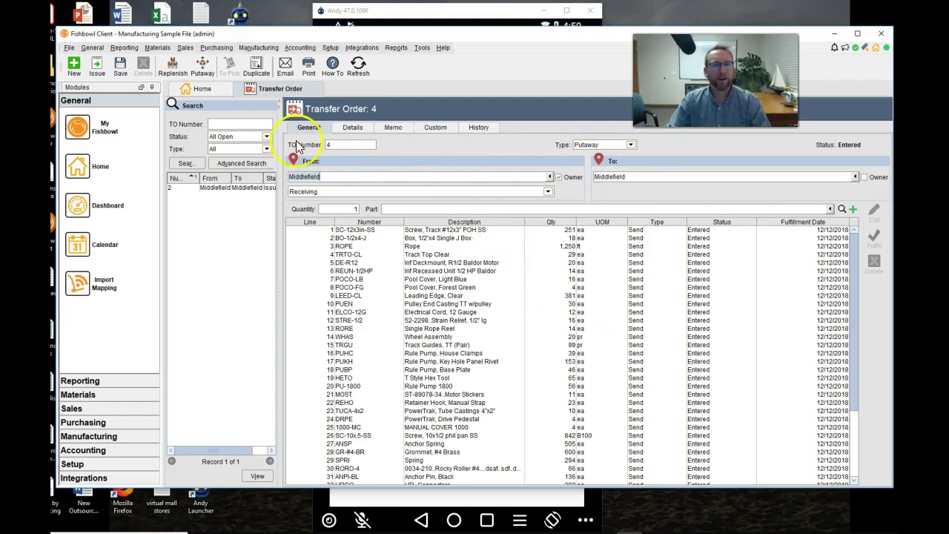
Issue Transfer Order 4 from the toolbar
{"action": "left_click", "coordinate": [100, 72]}
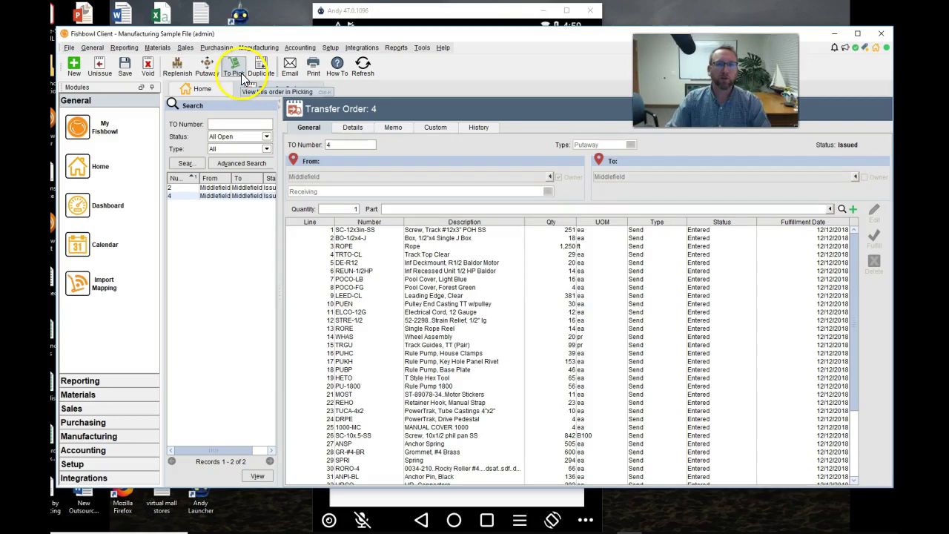
Open pick T4 and preview its Pick Ticket, checking the Middlefield - Stock destinations
{"action": "left_click", "coordinate": [245, 78]}
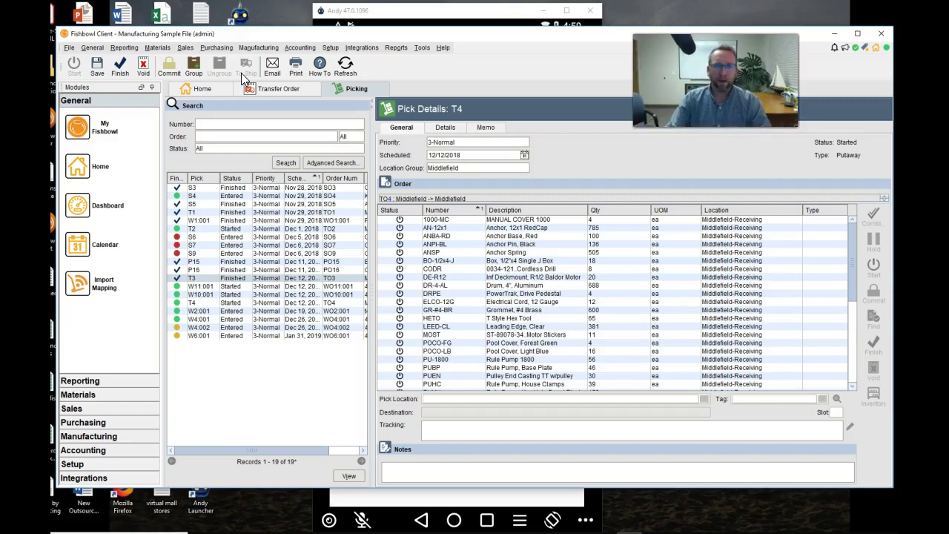
{"action": "left_click", "coordinate": [396, 48]}
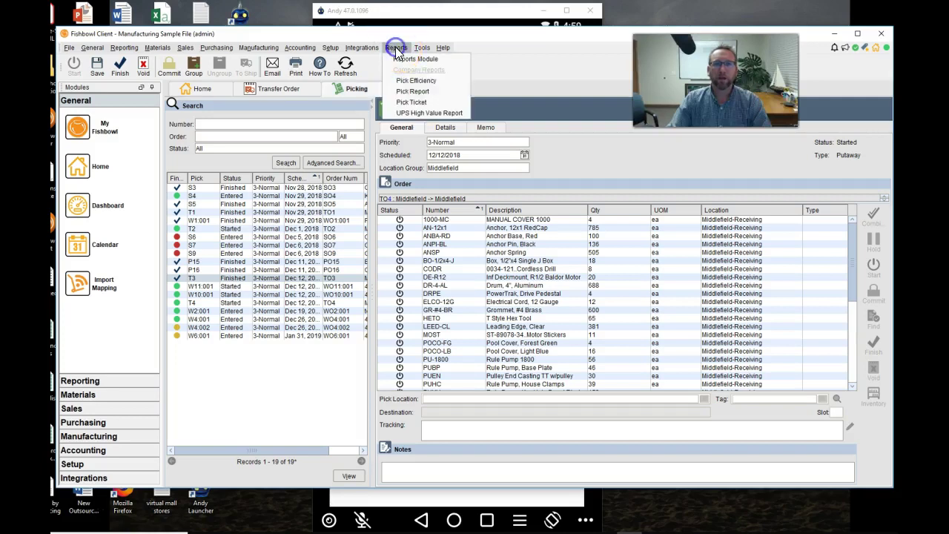
{"action": "left_click", "coordinate": [411, 102]}
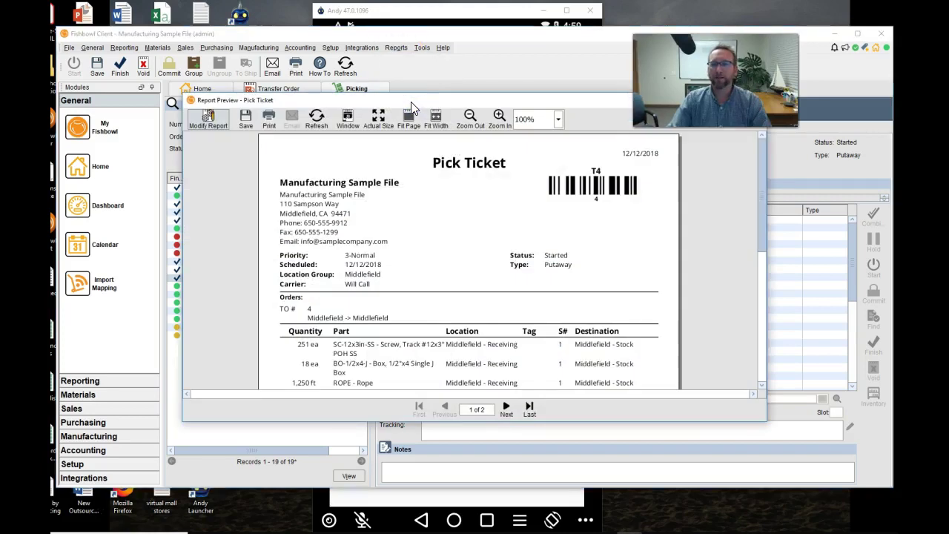
{"action": "left_click", "coordinate": [762, 186]}
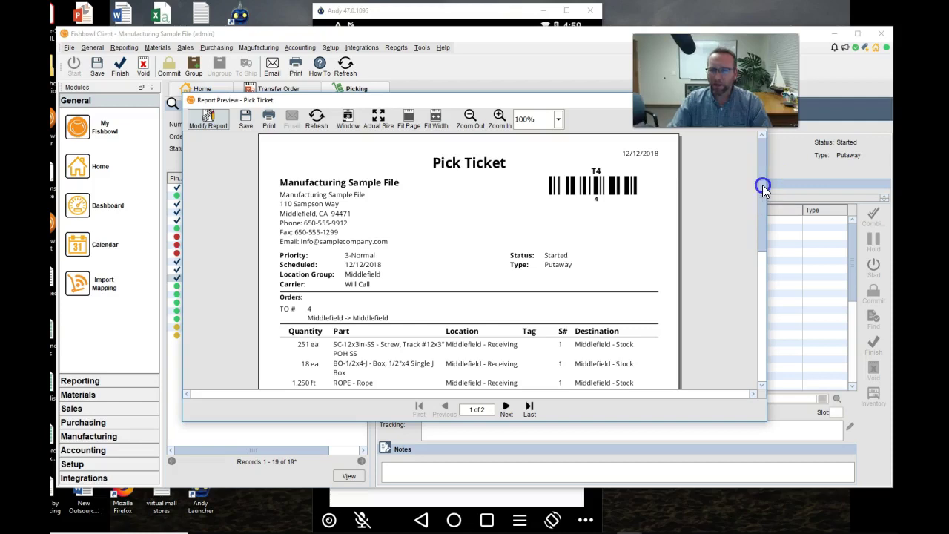
{"action": "left_click_drag", "start_coordinate": [763, 189], "coordinate": [759, 251]}
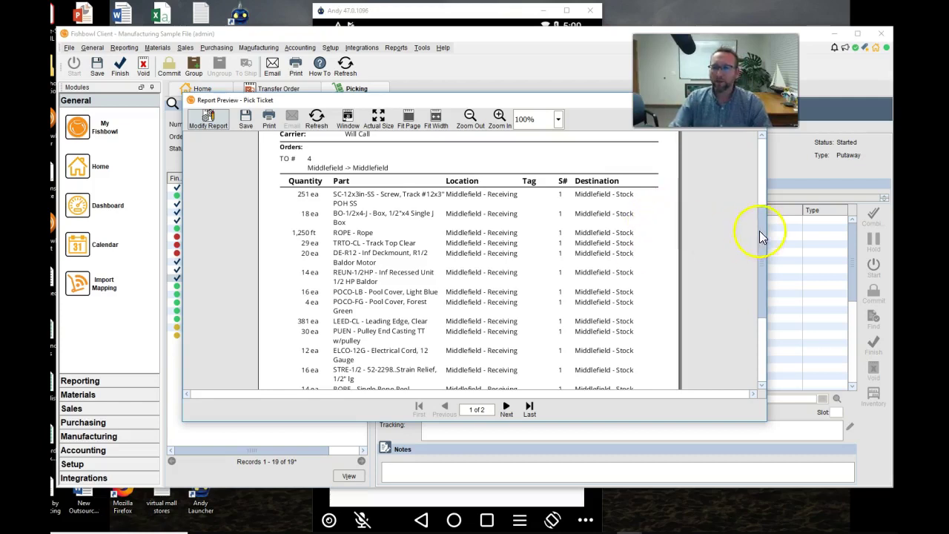
{"action": "left_click_drag", "start_coordinate": [600, 107], "coordinate": [584, 149]}
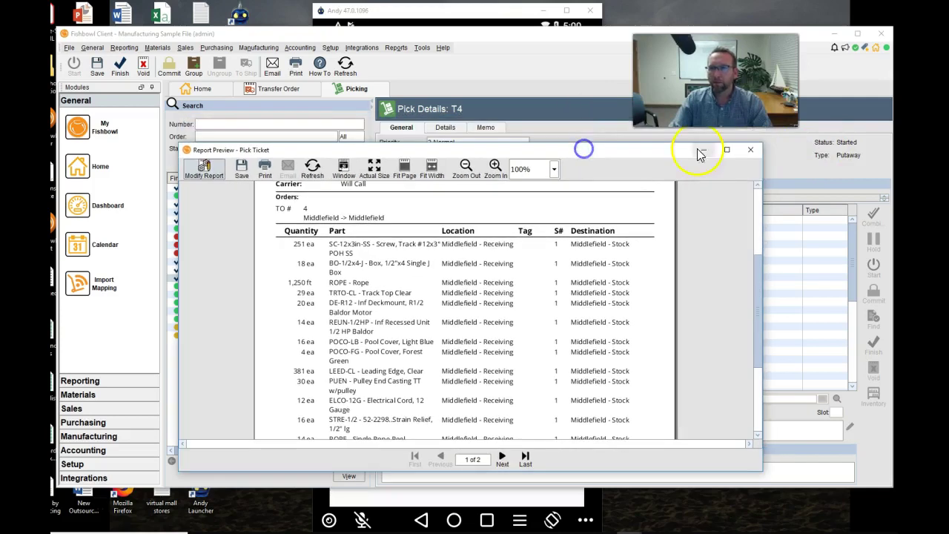
Pick the MANUAL COVER 1000 line to destination Middlefield-1.A.3.B
{"action": "left_click", "coordinate": [750, 150]}
{"action": "left_click", "coordinate": [542, 222]}
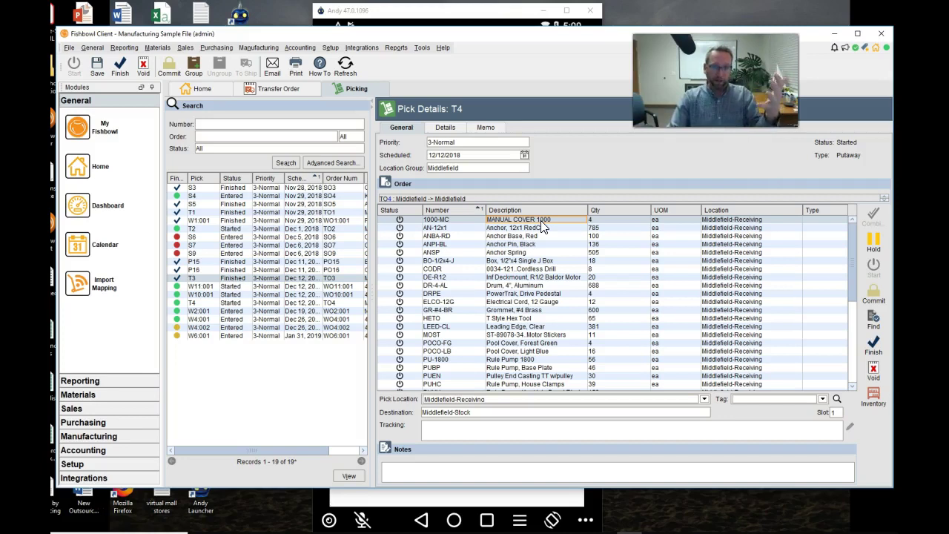
{"action": "left_click", "coordinate": [491, 414]}
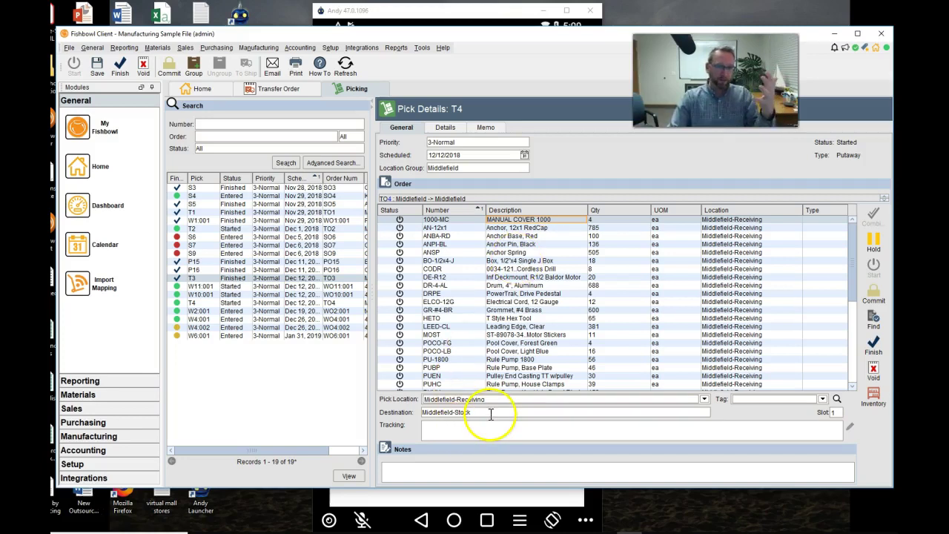
{"action": "left_click", "coordinate": [491, 413]}
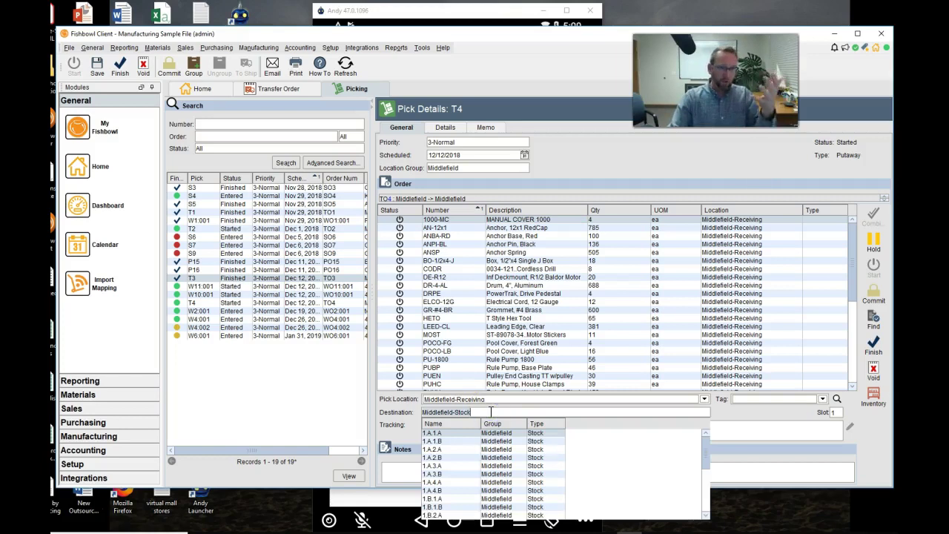
{"action": "left_click", "coordinate": [477, 476]}
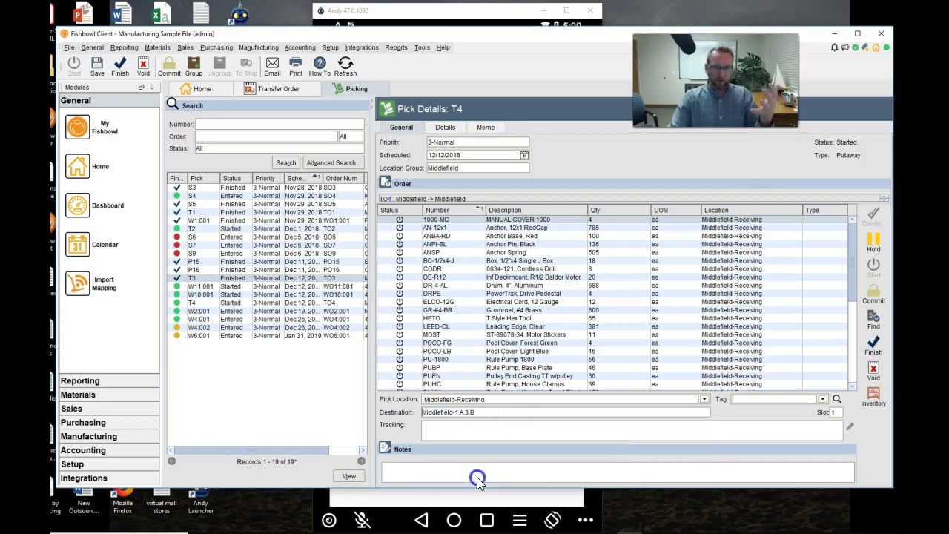
{"action": "left_click", "coordinate": [874, 342]}
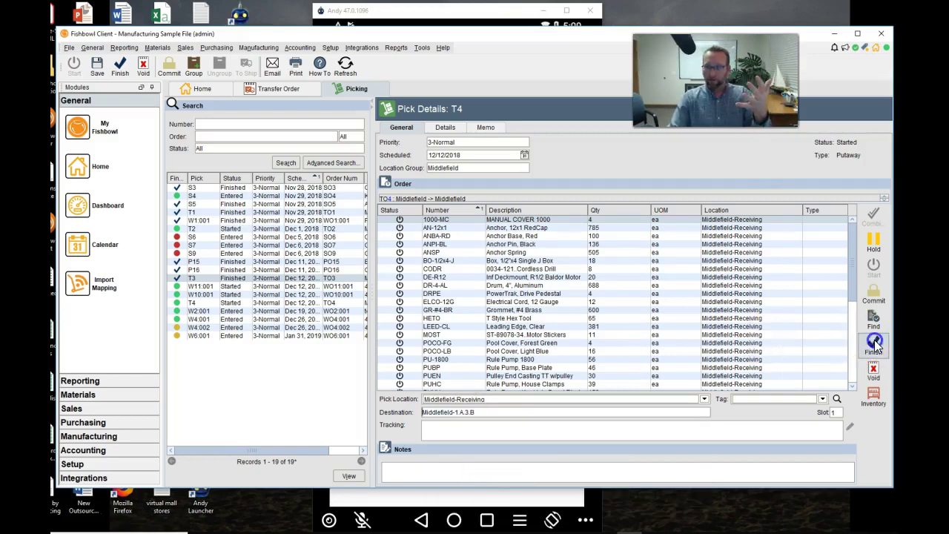
Pick the AN-12x1 anchor line to Middlefield-2.A.3.B from lot 123
{"action": "left_click", "coordinate": [525, 230]}
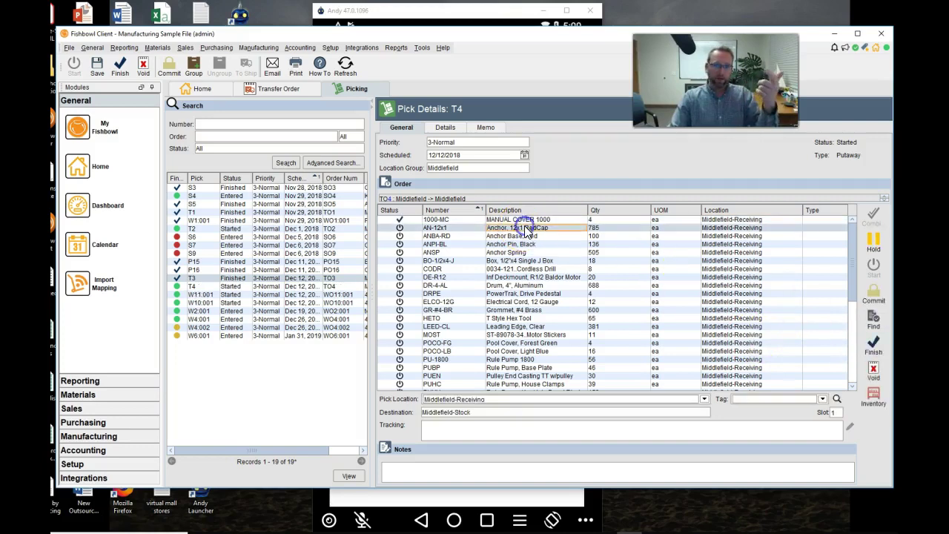
{"action": "left_click", "coordinate": [493, 411]}
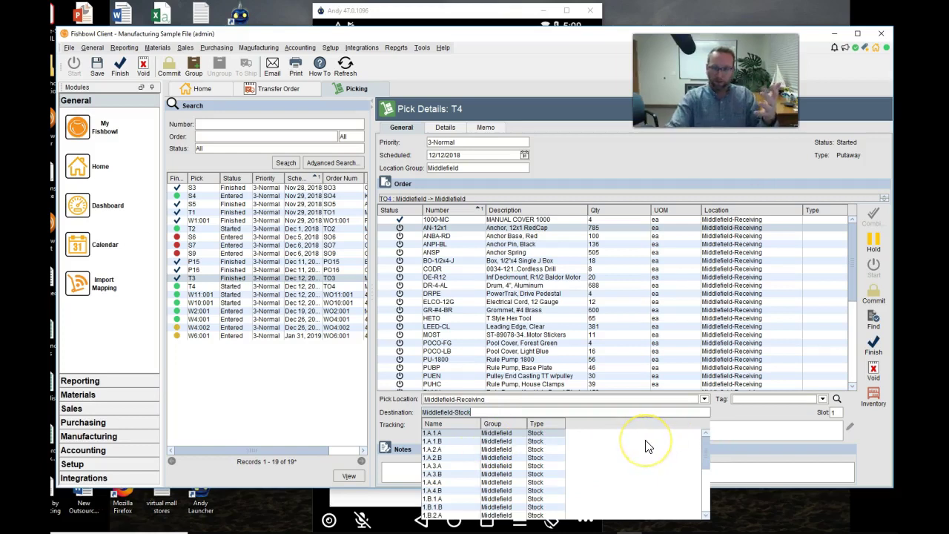
{"action": "scroll", "coordinate": [645, 504], "scroll_direction": "down", "scroll_amount": 6}
{"action": "left_click", "coordinate": [522, 478]}
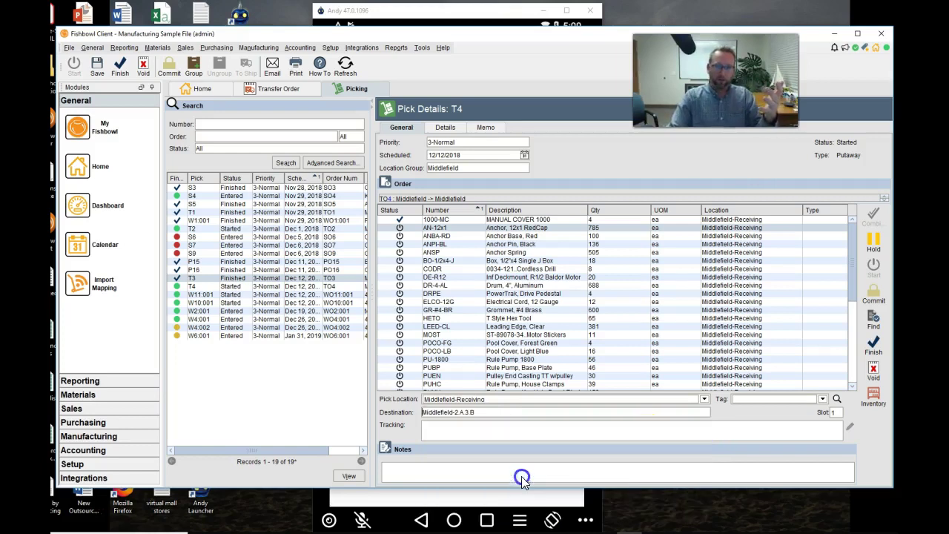
{"action": "left_click", "coordinate": [873, 352]}
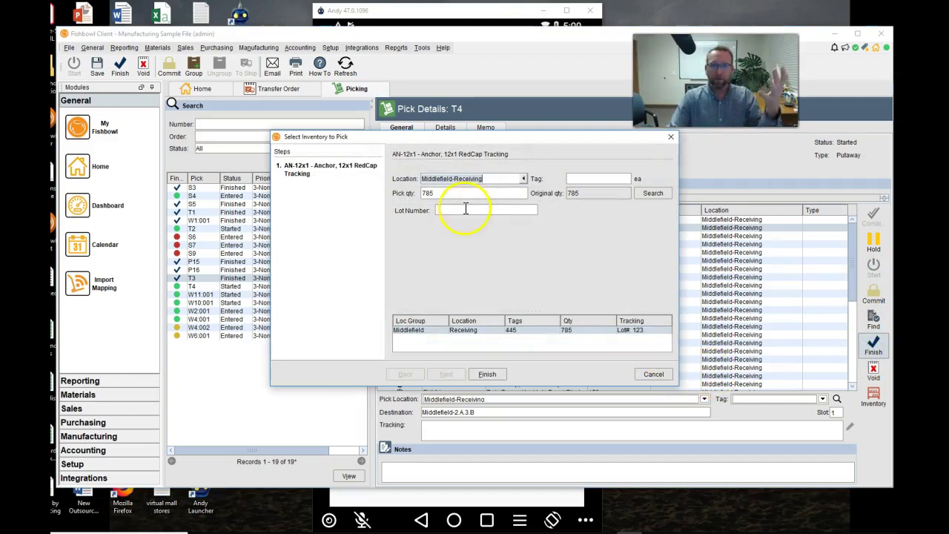
{"action": "left_click", "coordinate": [465, 209]}
{"action": "type", "text": "123"}
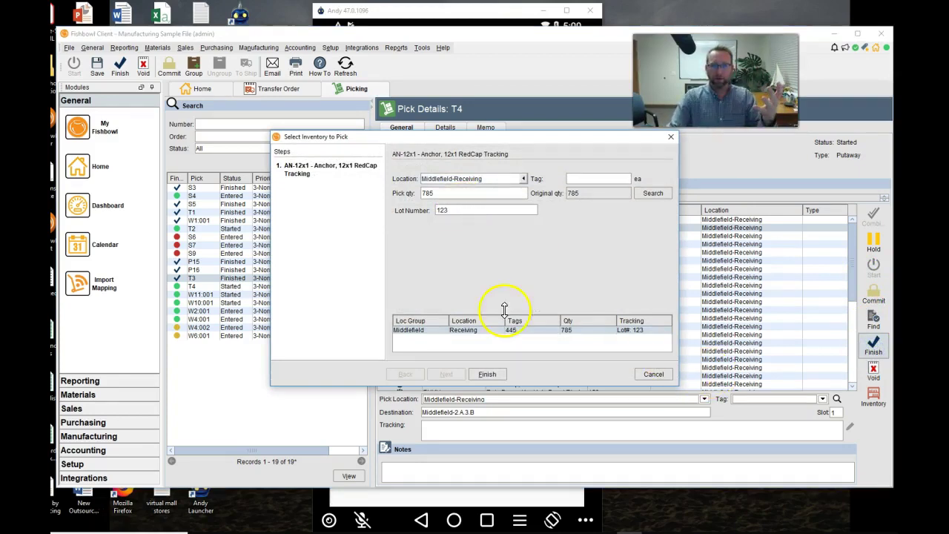
{"action": "left_click", "coordinate": [498, 375]}
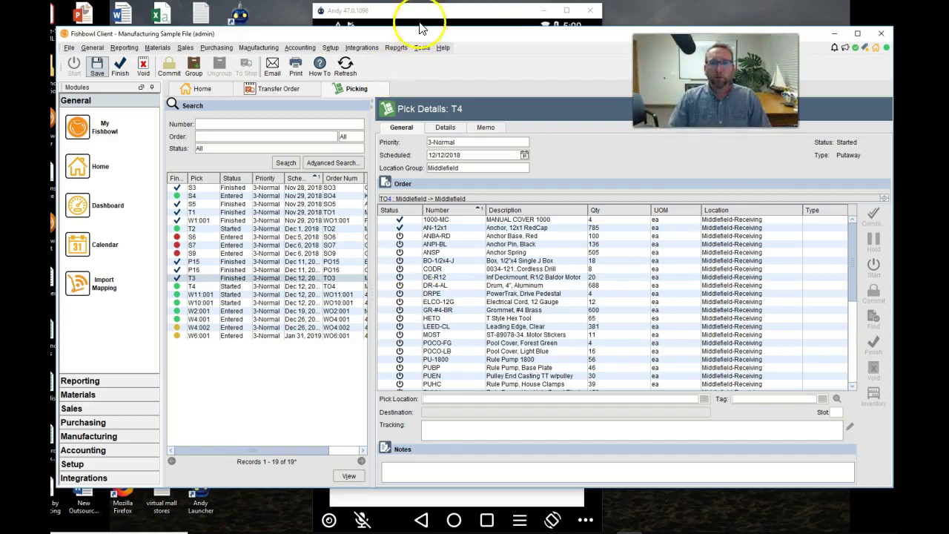
Open the Fishbowl GO integration settings and review Pick Settings' Always show edit screen option
{"action": "left_click", "coordinate": [429, 20]}
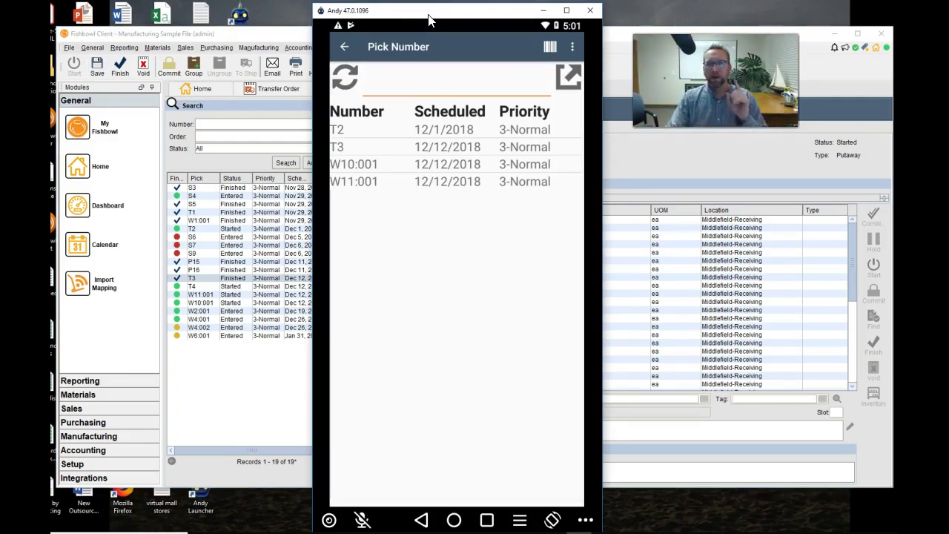
{"action": "left_click", "coordinate": [261, 38]}
{"action": "left_click", "coordinate": [330, 48]}
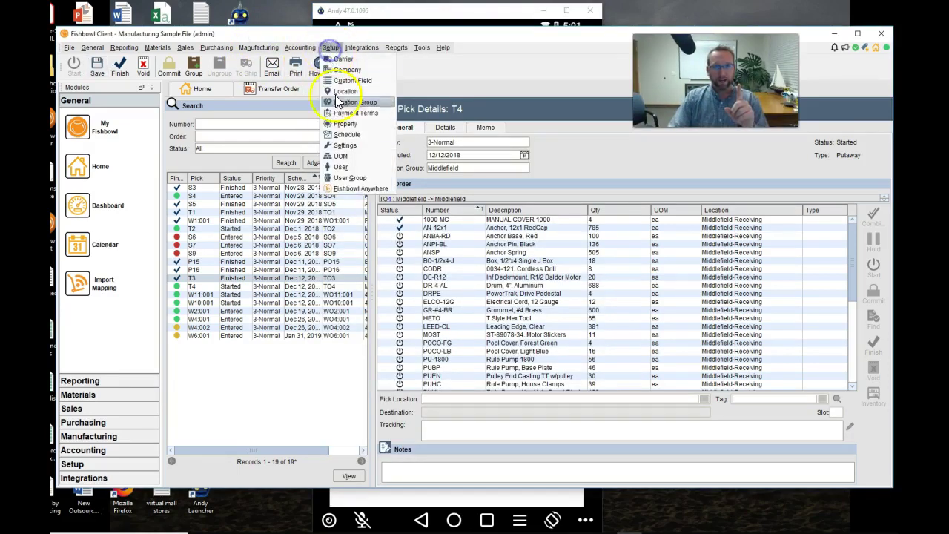
{"action": "left_click", "coordinate": [341, 146]}
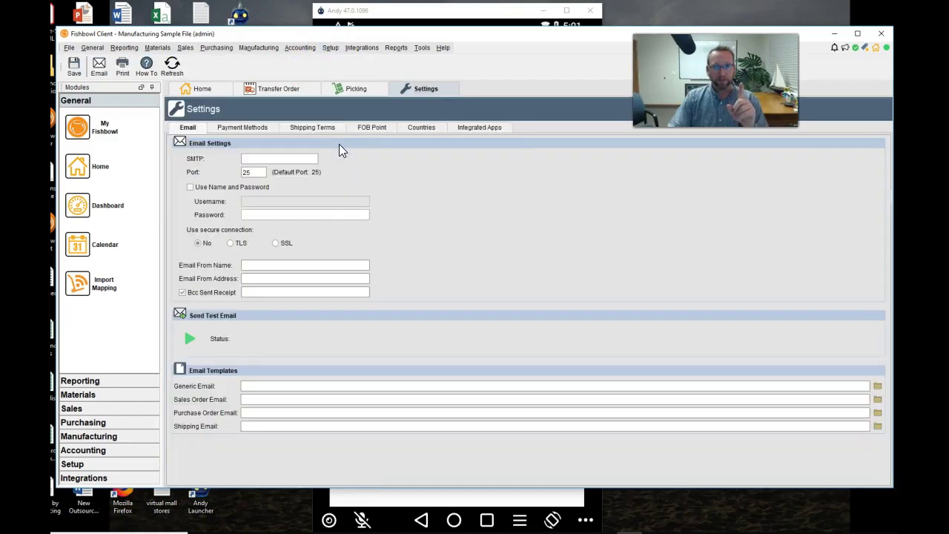
{"action": "left_click", "coordinate": [361, 47]}
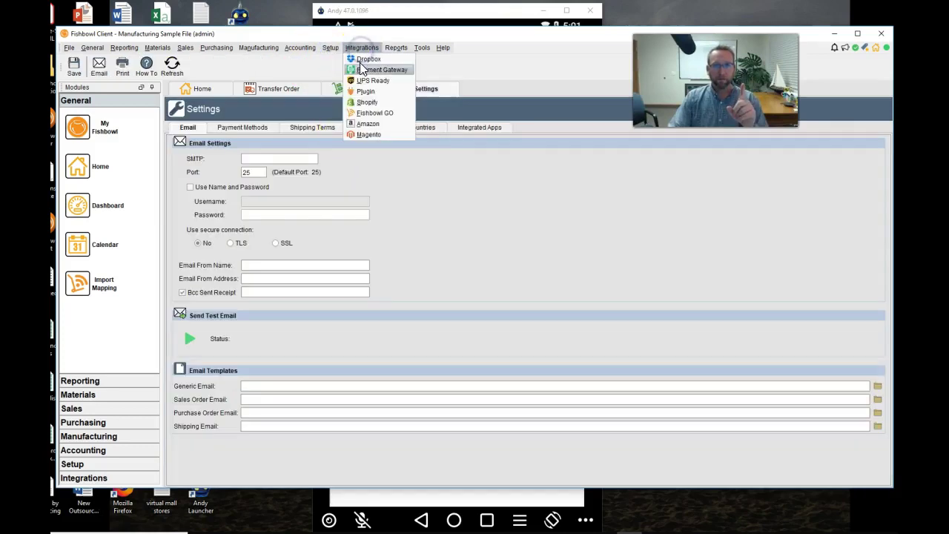
{"action": "left_click", "coordinate": [364, 115]}
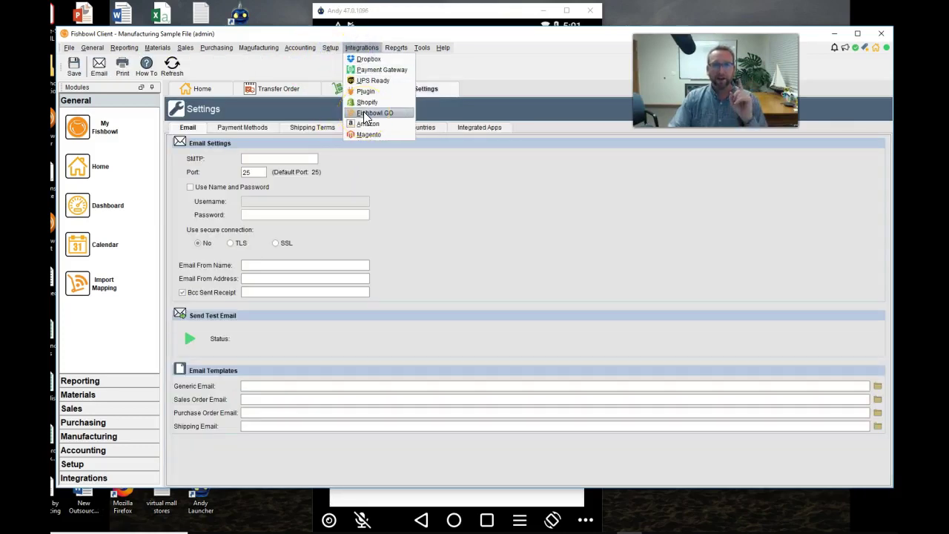
{"action": "left_click", "coordinate": [268, 268]}
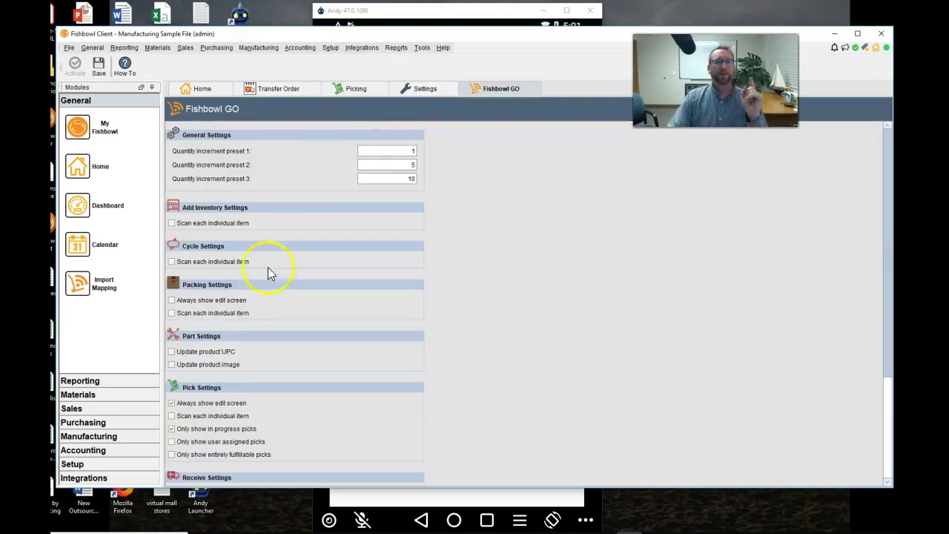
{"action": "left_click", "coordinate": [244, 405]}
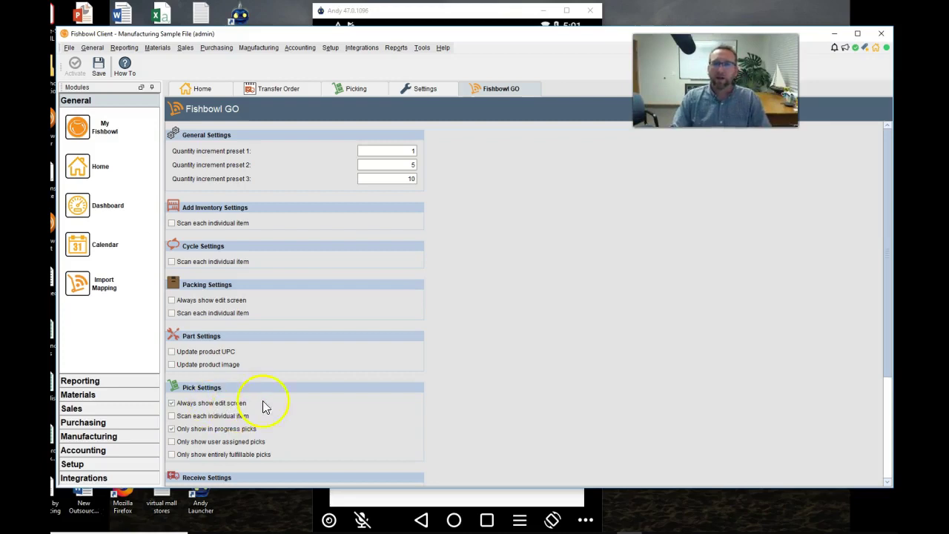
{"action": "left_click", "coordinate": [430, 13]}
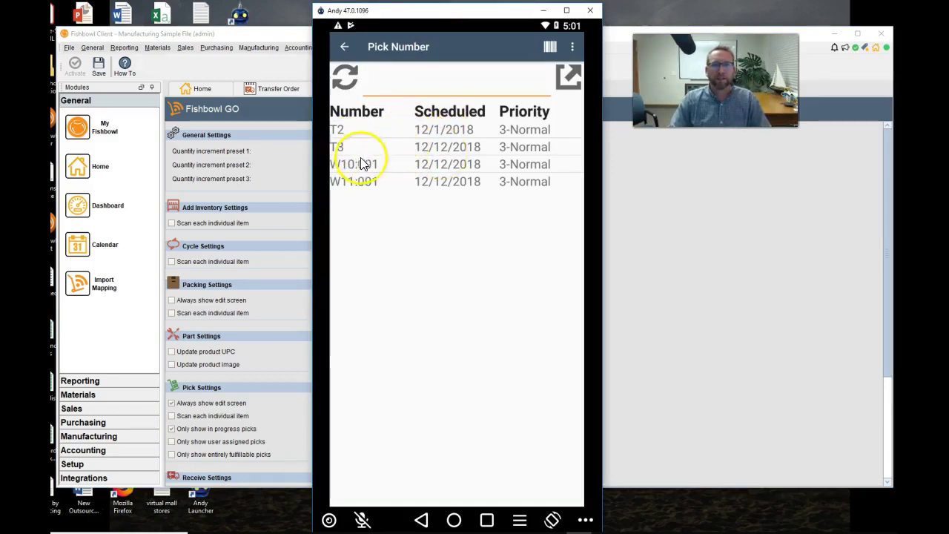
Refresh the Pick Number list and open pick T4 in Fishbowl GO
{"action": "left_click", "coordinate": [347, 81]}
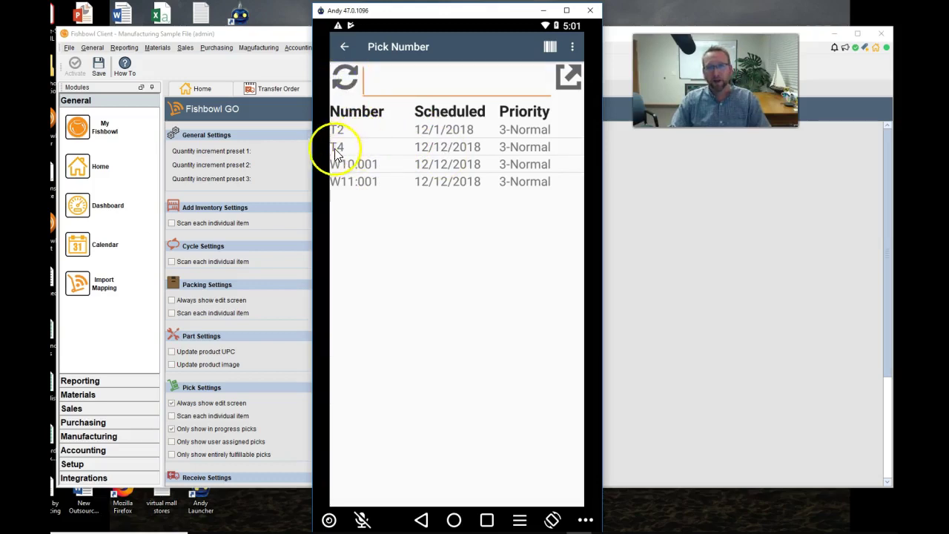
{"action": "left_click", "coordinate": [430, 152]}
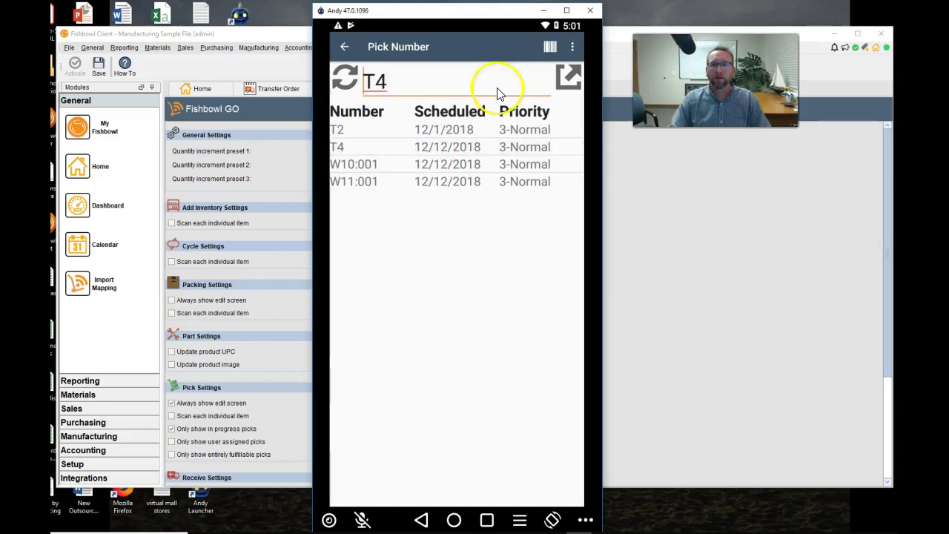
{"action": "left_click", "coordinate": [572, 81]}
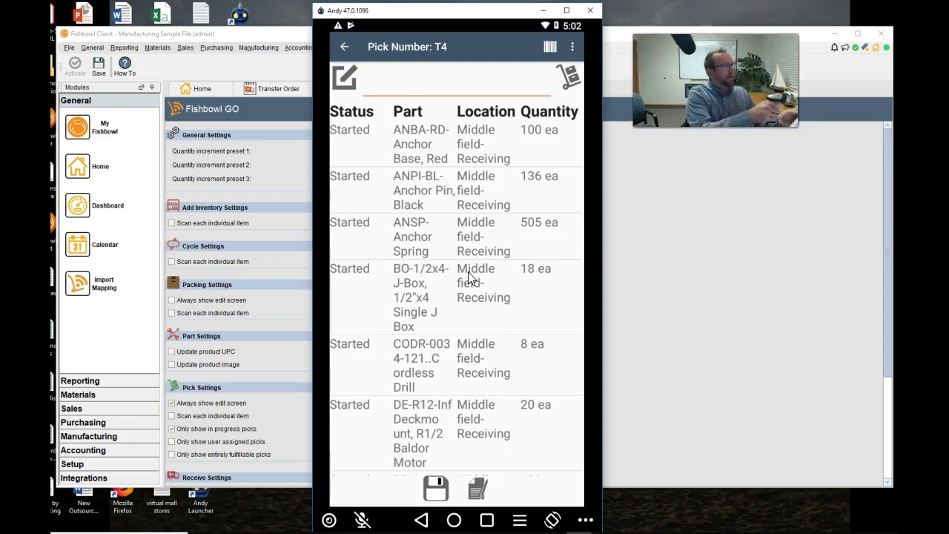
Scan part numbers ANBA-BL and ANAD in pick T4
{"action": "type", "text": "ANBA-BL"}
{"action": "key", "text": "Return"}
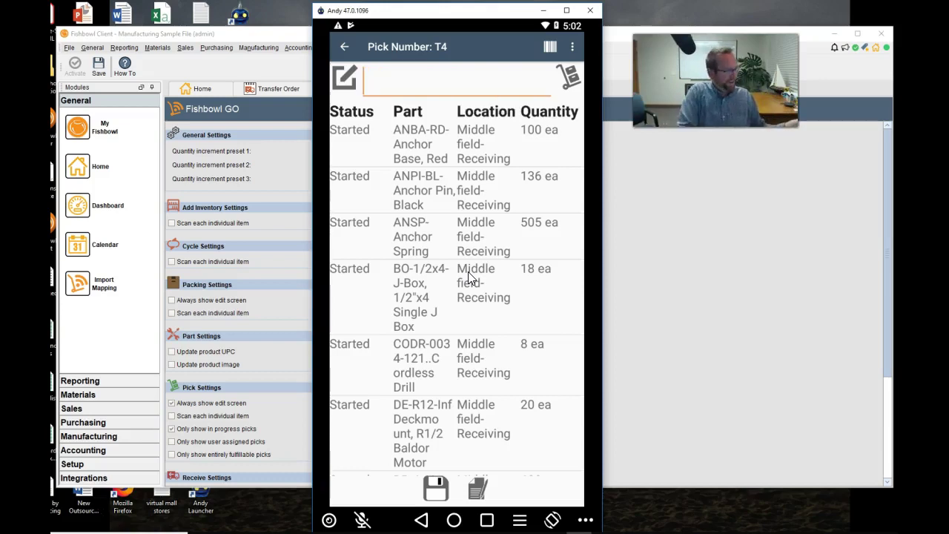
{"action": "type", "text": "ANAD"}
{"action": "key", "text": "Return"}
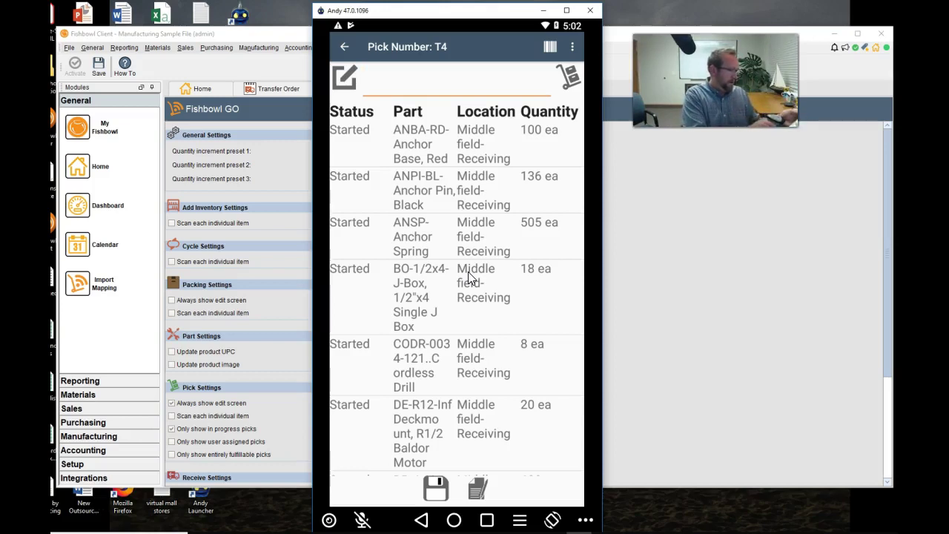
Put away ANPI-BL to location Main-4.A.2.B
{"action": "type", "text": "ANPI-BL"}
{"action": "key", "text": "Return"}
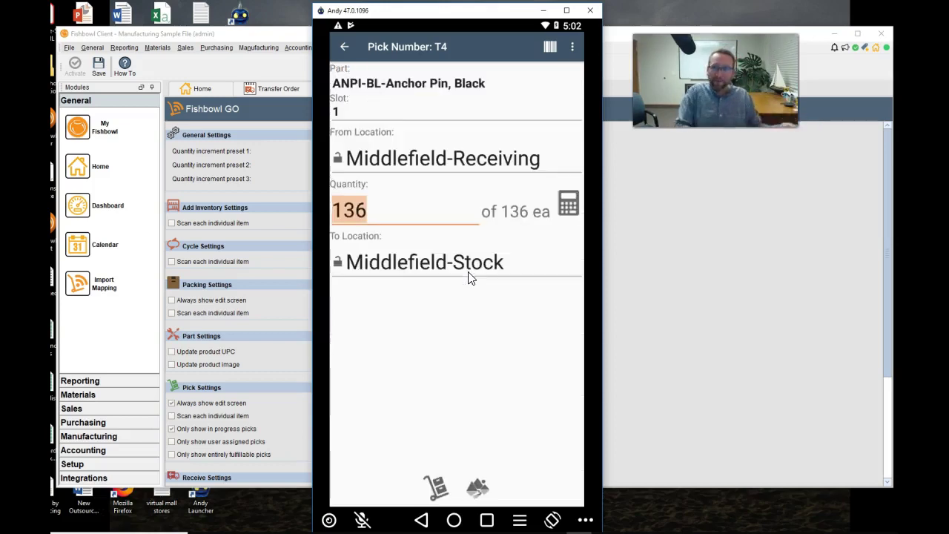
{"action": "left_click", "coordinate": [449, 286]}
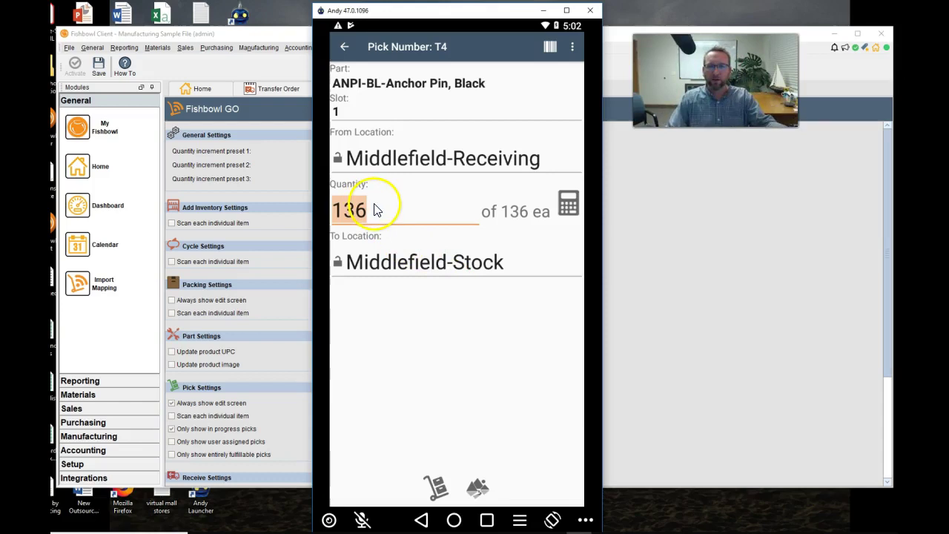
{"action": "left_click", "coordinate": [437, 262]}
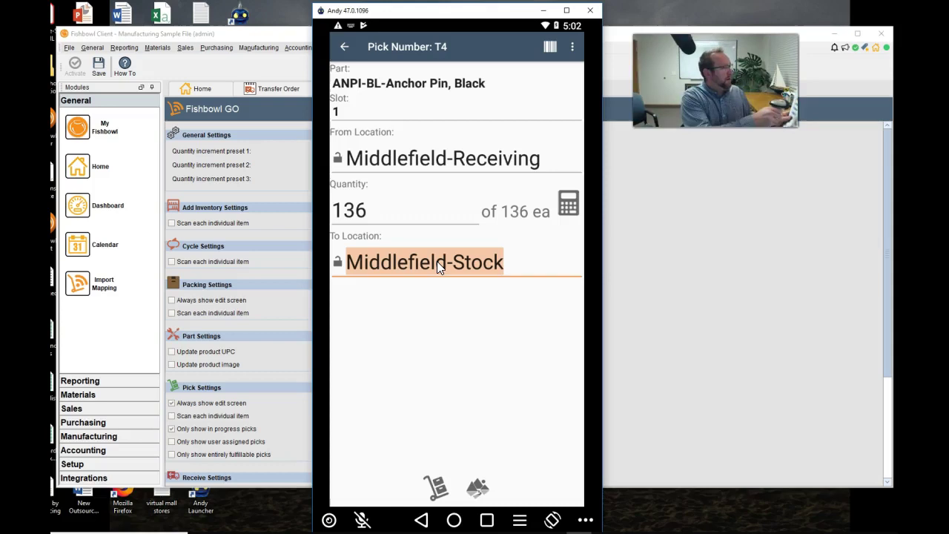
{"action": "type", "text": "Main-4.A.2.B"}
{"action": "key", "text": "Return"}
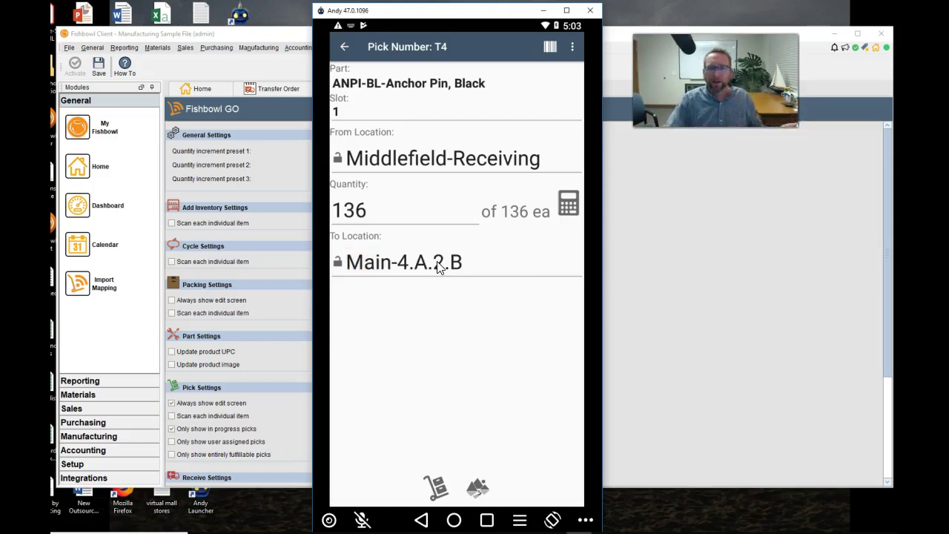
{"action": "left_click", "coordinate": [436, 487]}
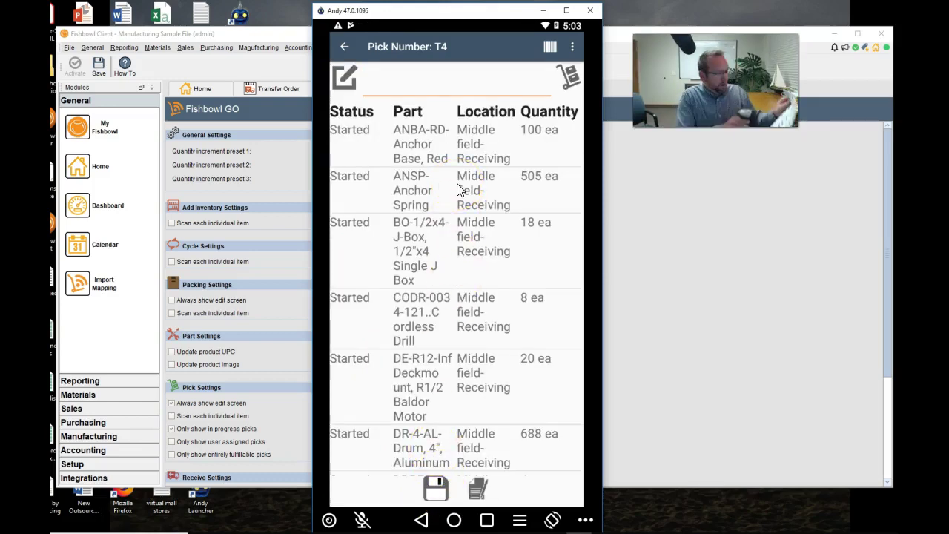
Put away DE-R12 to location Main-4.B.3.A
{"action": "type", "text": "DE-R12-Inf"}
{"action": "key", "text": "Return"}
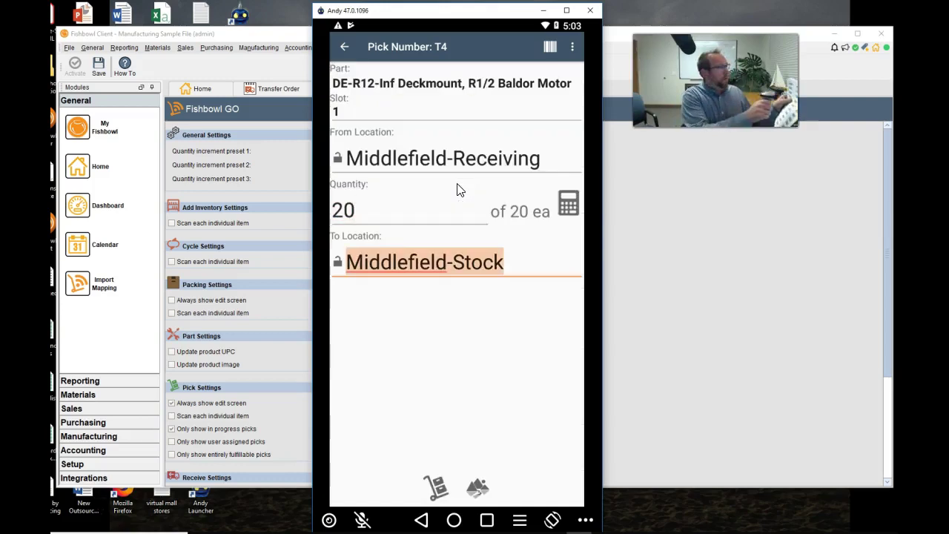
{"action": "type", "text": "Main-4.B.3.A"}
{"action": "key", "text": "Return"}
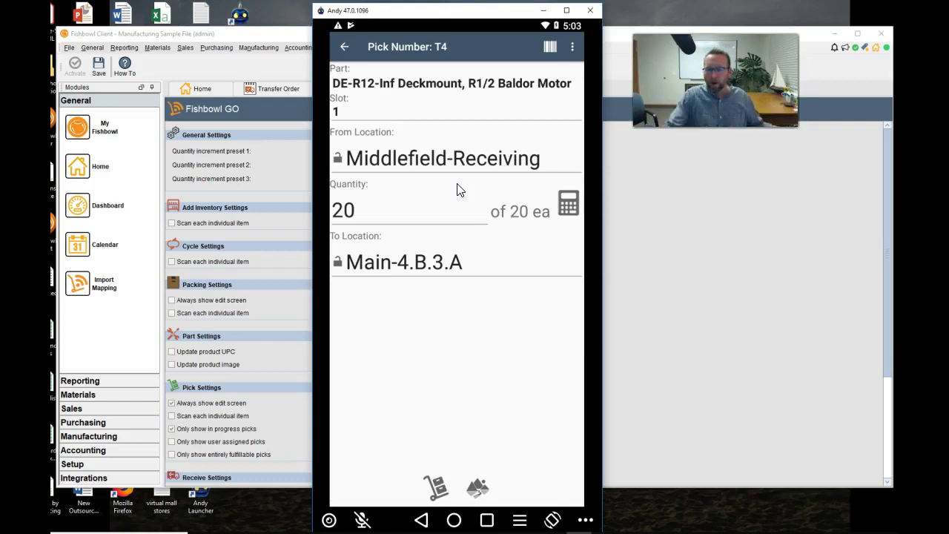
{"action": "left_click", "coordinate": [436, 487]}
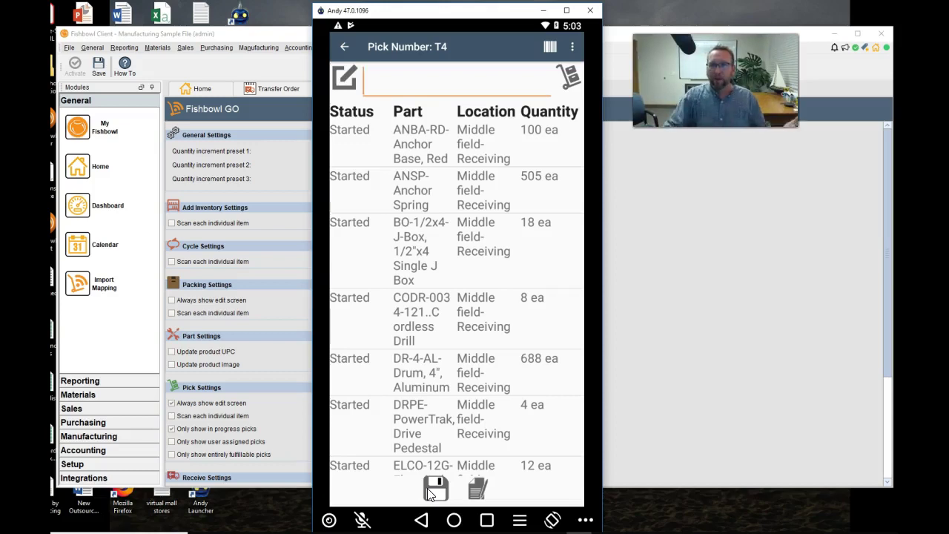
Preview pick T4's Pick Ticket in the Picking module to confirm its Middlefield - Stock destinations
{"action": "left_click", "coordinate": [280, 77]}
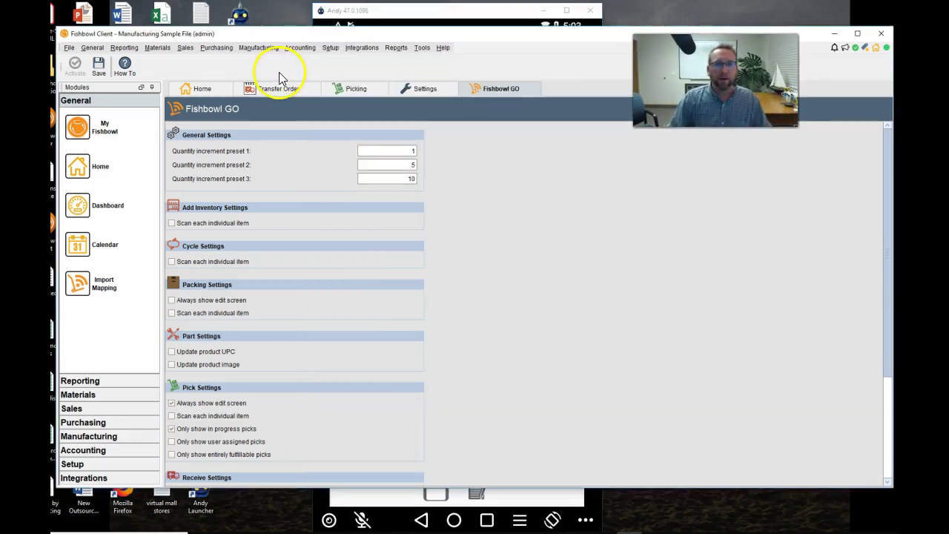
{"action": "left_click", "coordinate": [357, 90]}
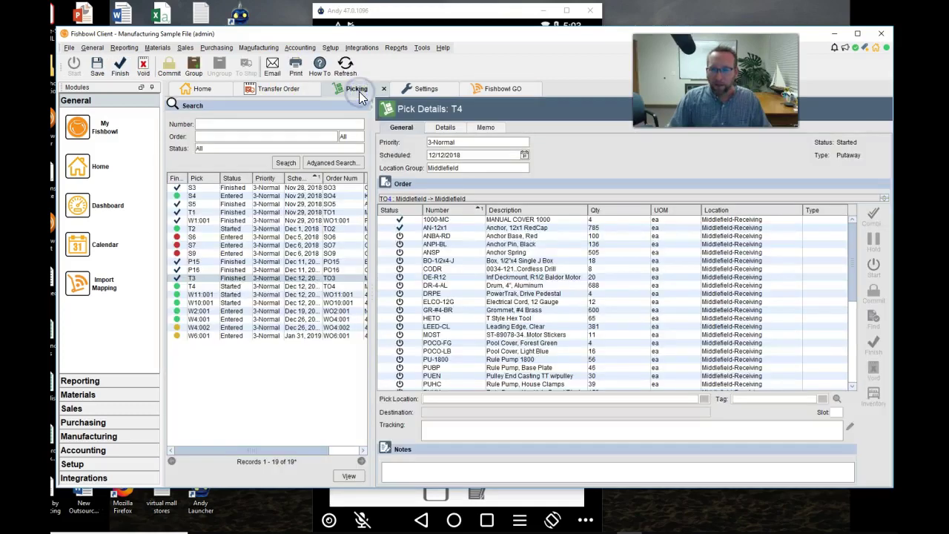
{"action": "left_click", "coordinate": [396, 47]}
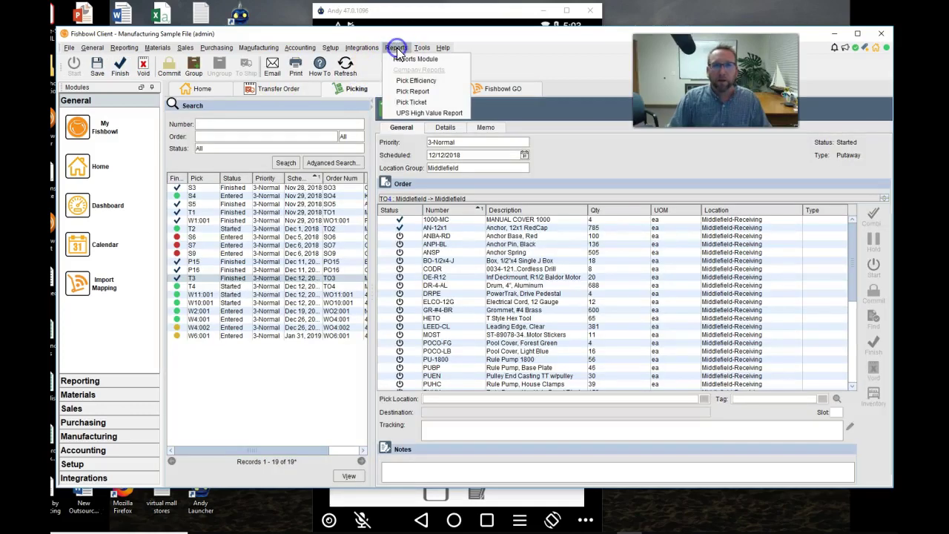
{"action": "left_click", "coordinate": [415, 102]}
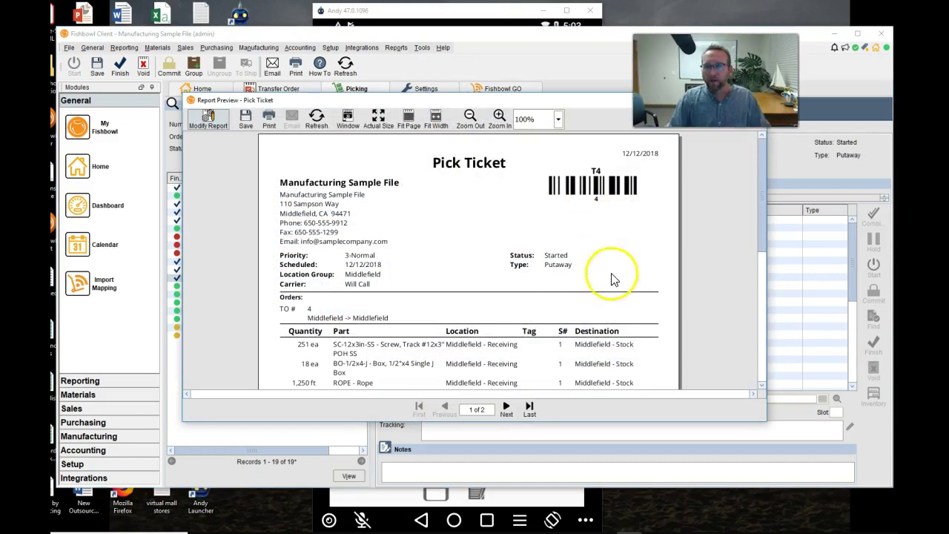
{"action": "left_click_drag", "start_coordinate": [761, 197], "coordinate": [758, 296]}
{"action": "left_click", "coordinate": [523, 47]}
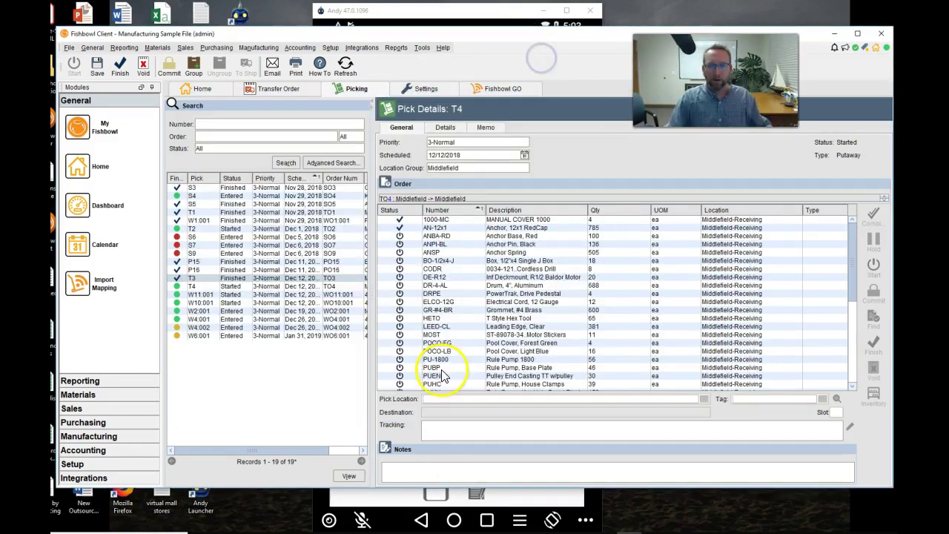
{"action": "left_click", "coordinate": [567, 497]}
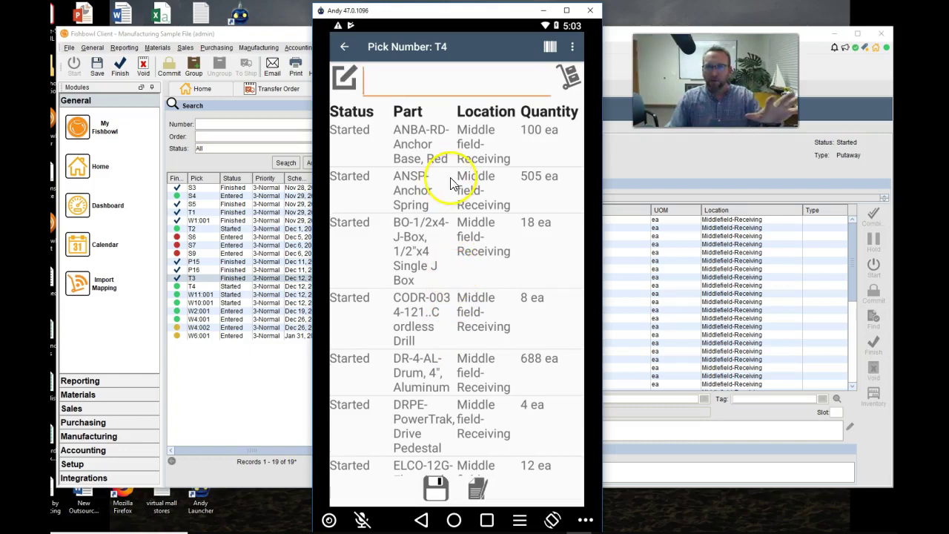
Save pick T4's completed moves in Fishbowl GO and open T4's details in Fishbowl Client
{"action": "left_click", "coordinate": [644, 162]}
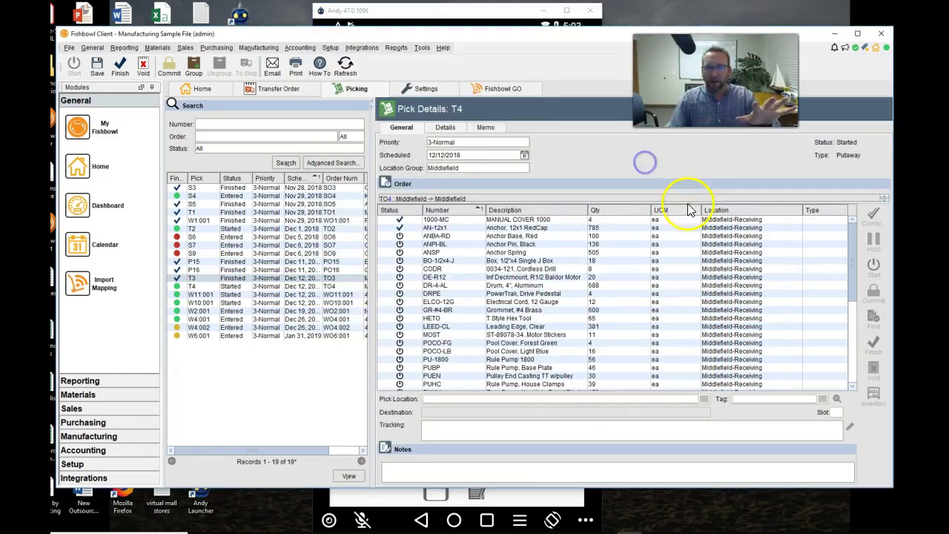
{"action": "left_click_drag", "start_coordinate": [850, 261], "coordinate": [851, 232]}
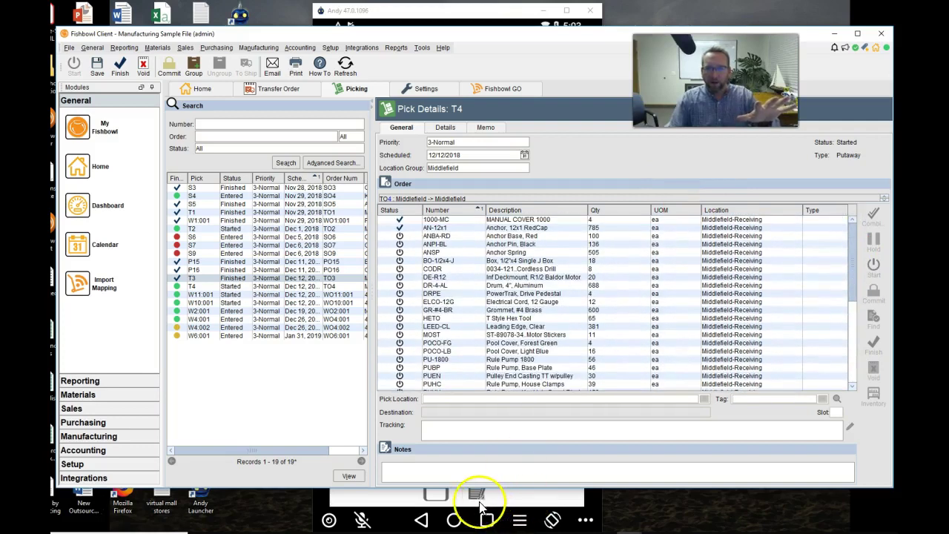
{"action": "left_click", "coordinate": [524, 494]}
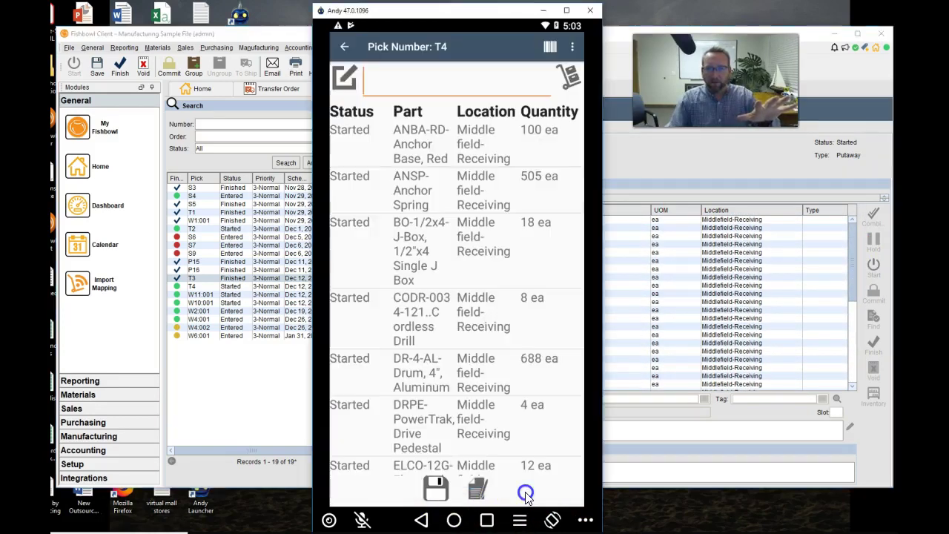
{"action": "left_click", "coordinate": [437, 491]}
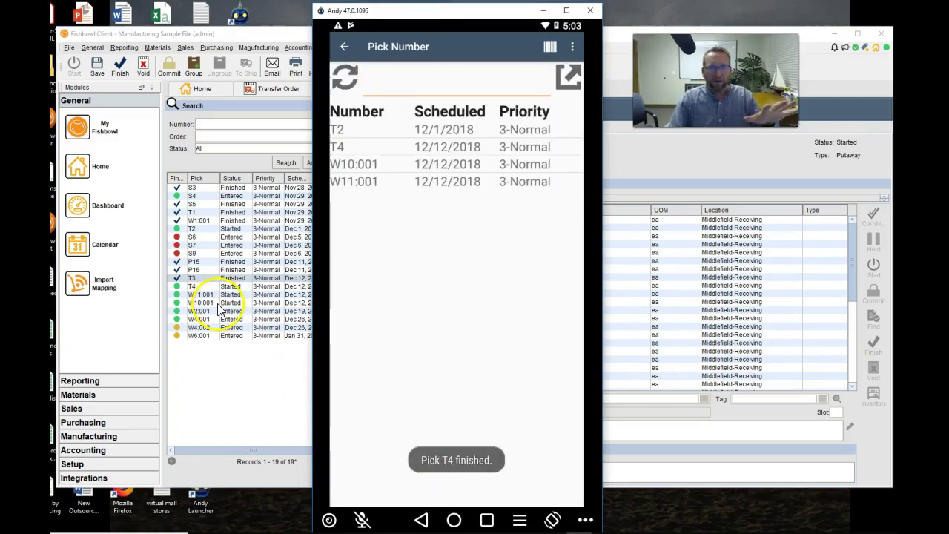
{"action": "left_click", "coordinate": [230, 287]}
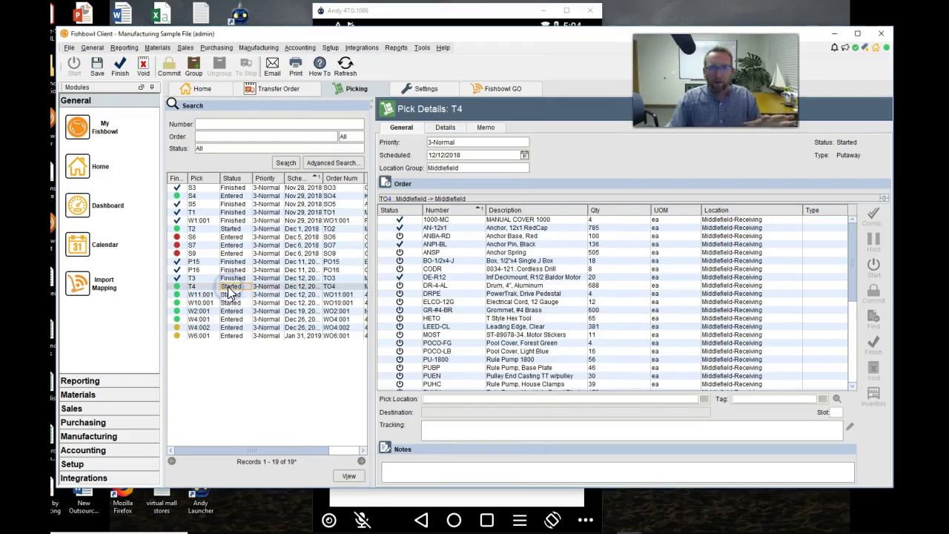
{"action": "left_click", "coordinate": [424, 228]}
{"action": "left_click", "coordinate": [413, 245]}
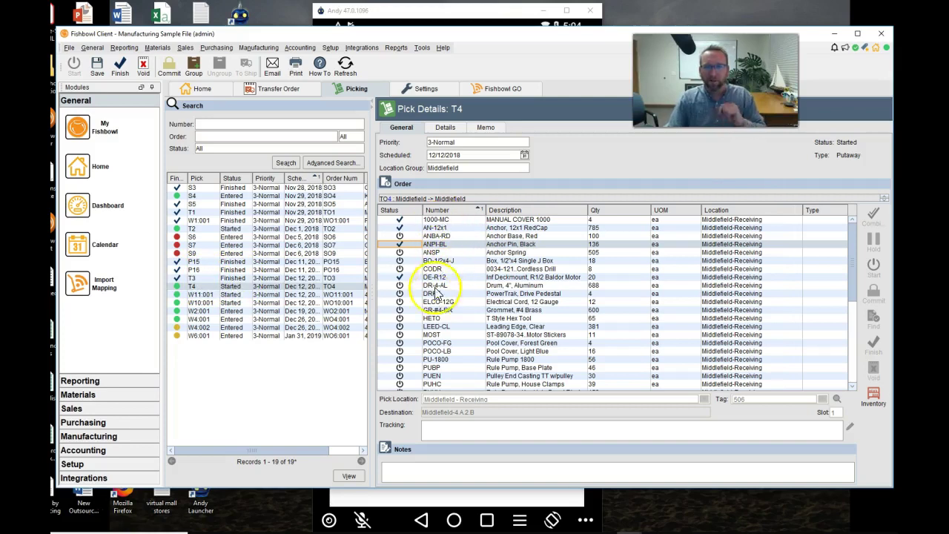
{"action": "scroll", "coordinate": [432, 299], "scroll_direction": "down", "scroll_amount": 3}
{"action": "scroll", "coordinate": [436, 297], "scroll_direction": "up", "scroll_amount": 3}
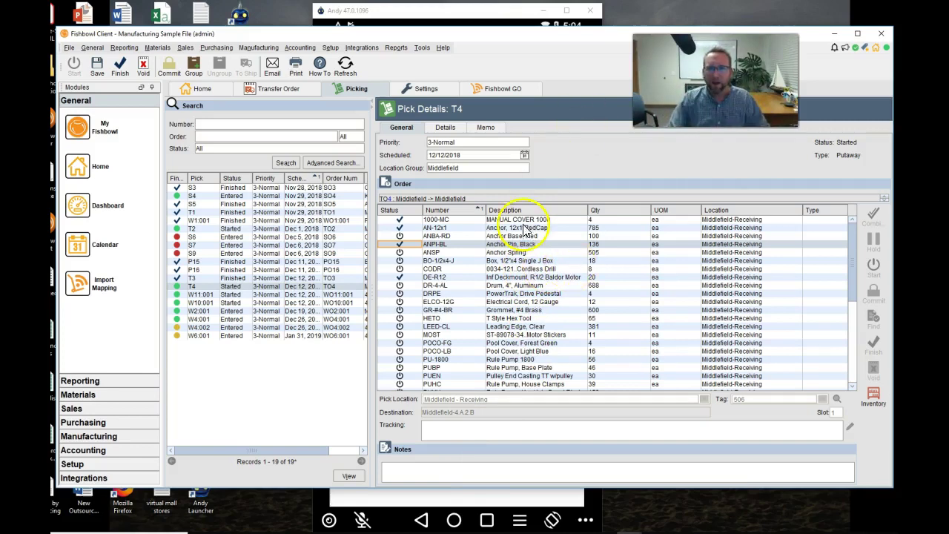
{"action": "left_click", "coordinate": [510, 320]}
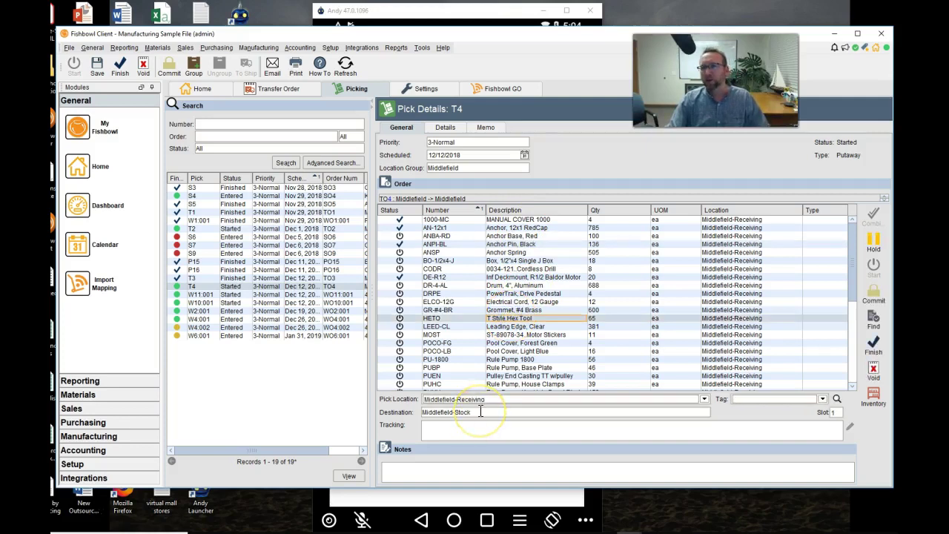
{"action": "left_click", "coordinate": [396, 48]}
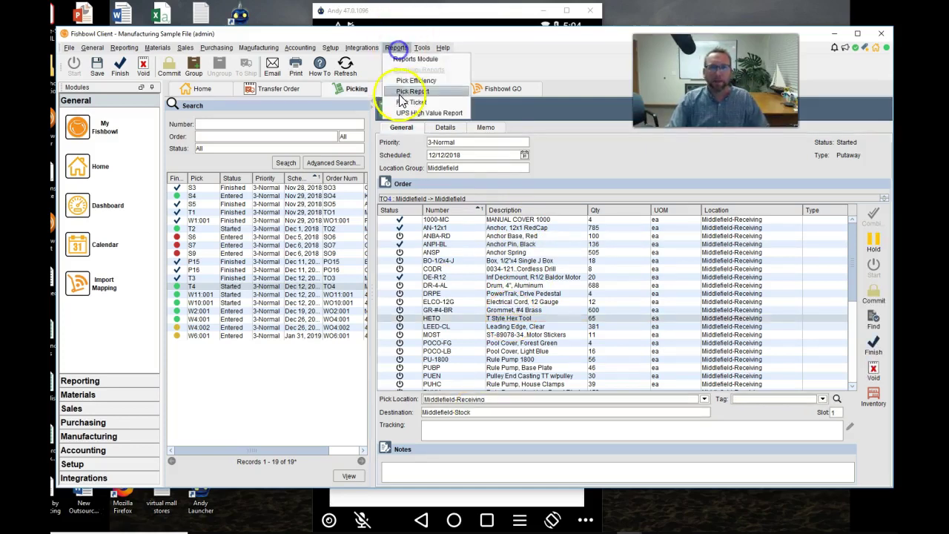
{"action": "left_click", "coordinate": [404, 101]}
{"action": "scroll", "coordinate": [636, 258], "scroll_direction": "down", "scroll_amount": 3}
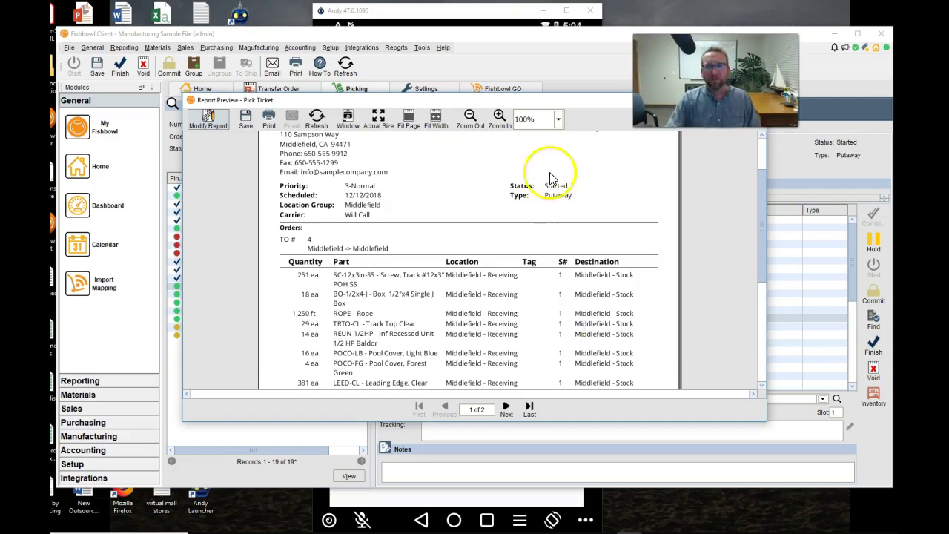
{"action": "left_click", "coordinate": [542, 67]}
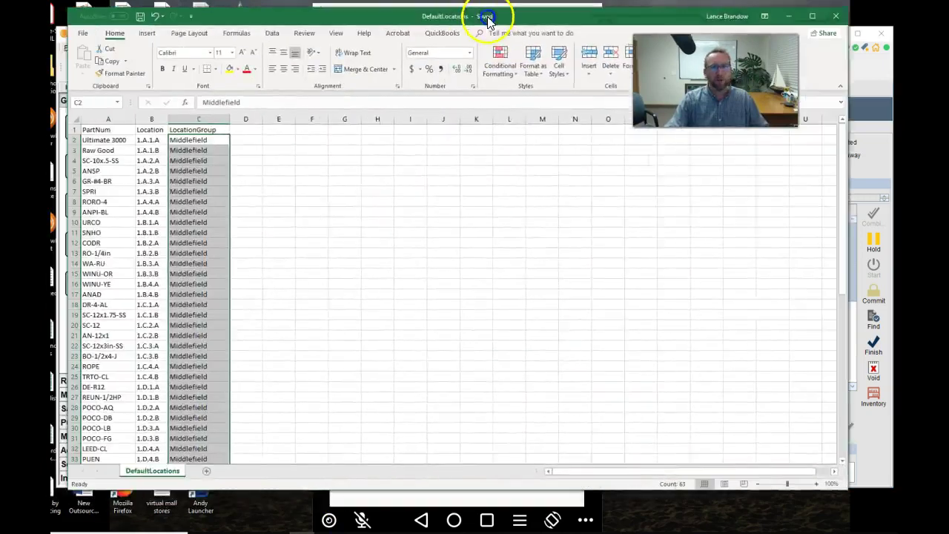
Bring up the DefaultLocations workbook and review Ultimate 3000, SNHO and locations like 1.B.1.A
{"action": "left_click_drag", "start_coordinate": [491, 18], "coordinate": [531, 29]}
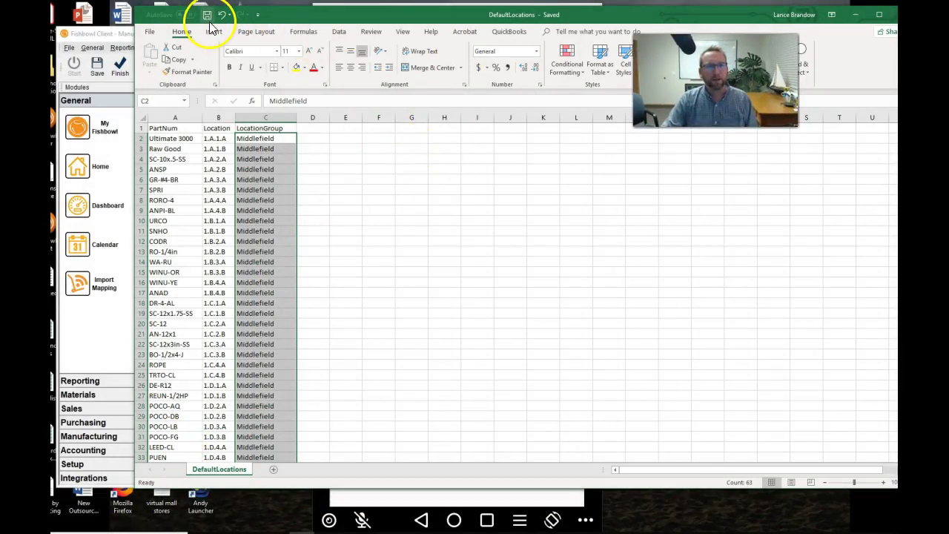
{"action": "left_click", "coordinate": [176, 139]}
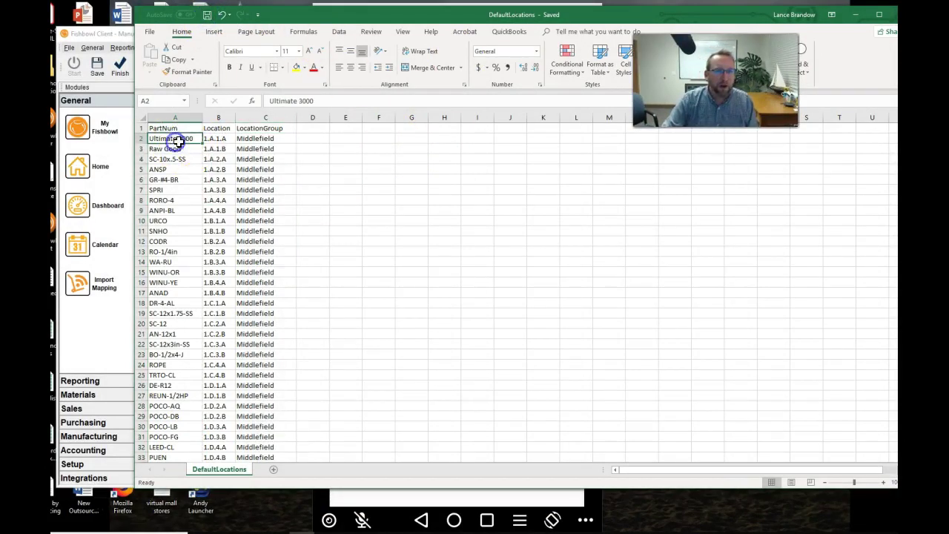
{"action": "left_click", "coordinate": [216, 137]}
{"action": "left_click", "coordinate": [214, 191]}
{"action": "left_click", "coordinate": [216, 219]}
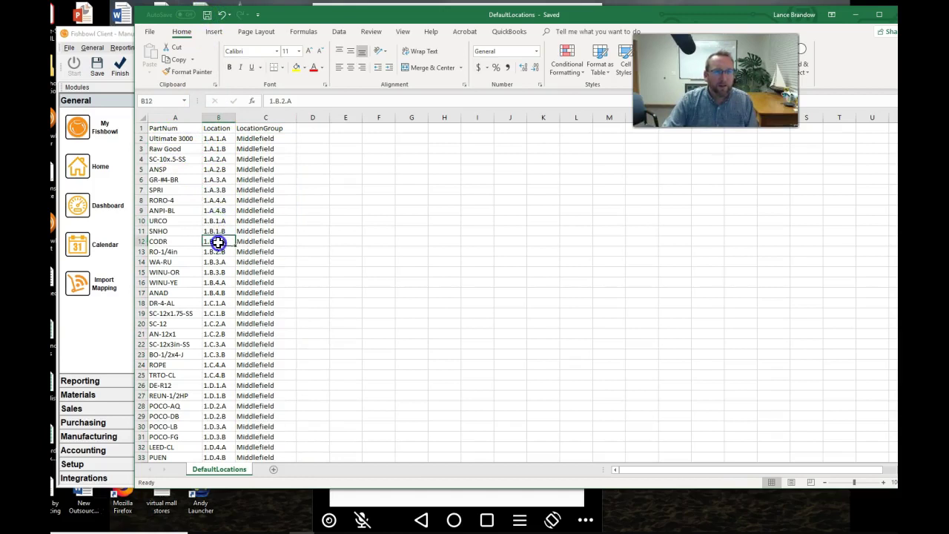
{"action": "left_click", "coordinate": [185, 231]}
{"action": "left_click", "coordinate": [213, 261]}
Review default locations for ANAD (1.B.4.B), DE-R12 and POCO-LB (1.D.3.A)
{"action": "left_click", "coordinate": [159, 293]}
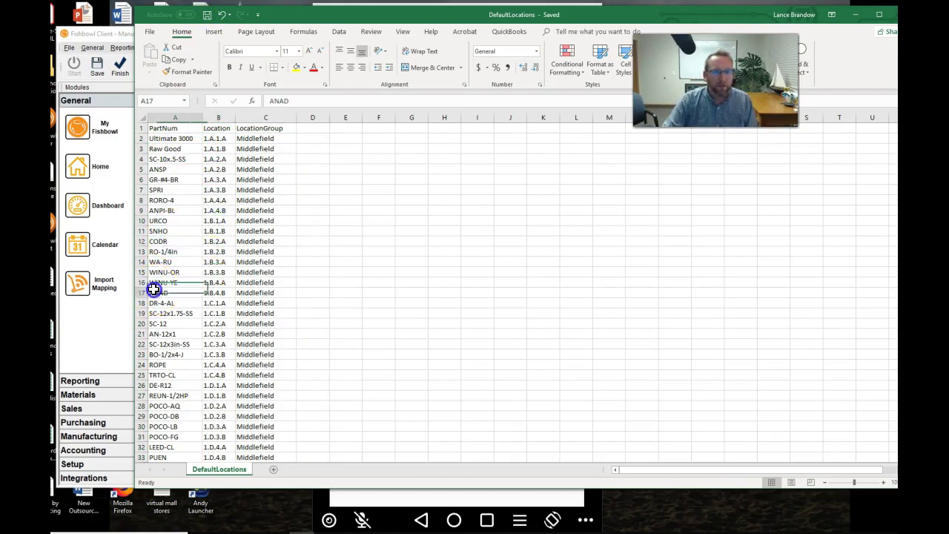
{"action": "left_click", "coordinate": [215, 293]}
{"action": "left_click", "coordinate": [169, 342]}
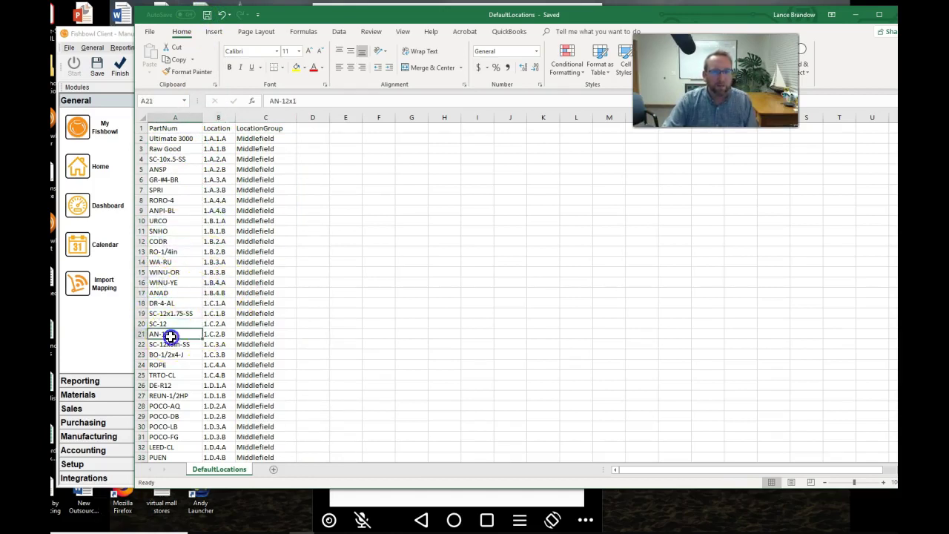
{"action": "left_click", "coordinate": [214, 345]}
{"action": "left_click", "coordinate": [176, 384]}
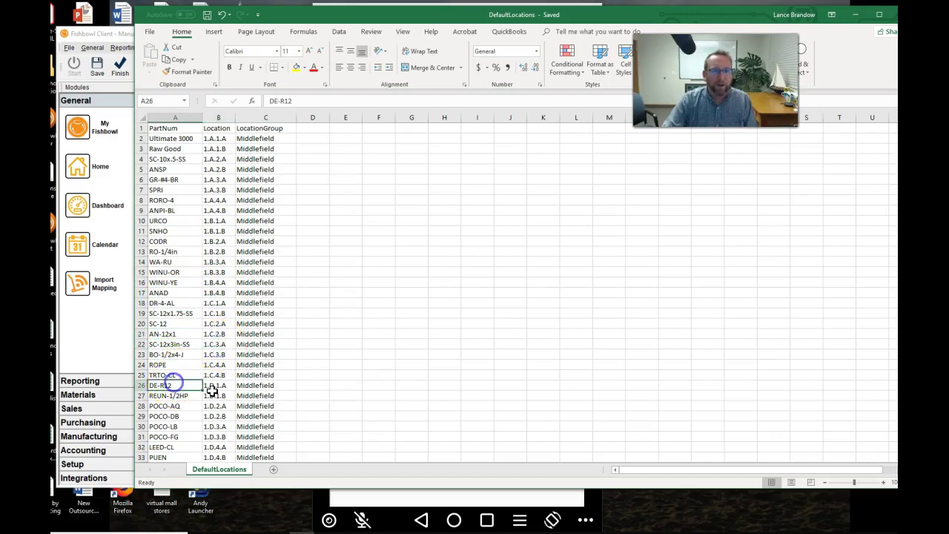
{"action": "left_click", "coordinate": [218, 394]}
{"action": "left_click", "coordinate": [174, 427]}
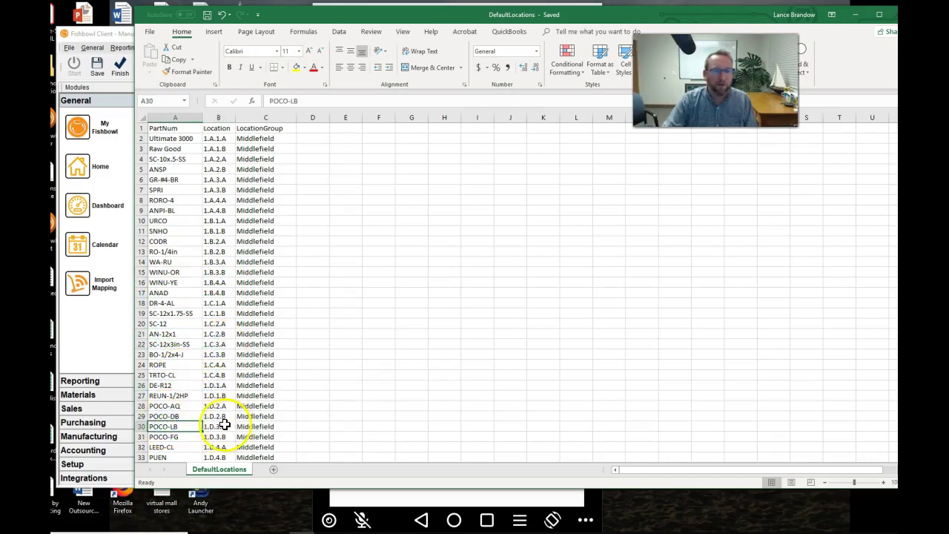
{"action": "left_click", "coordinate": [218, 426]}
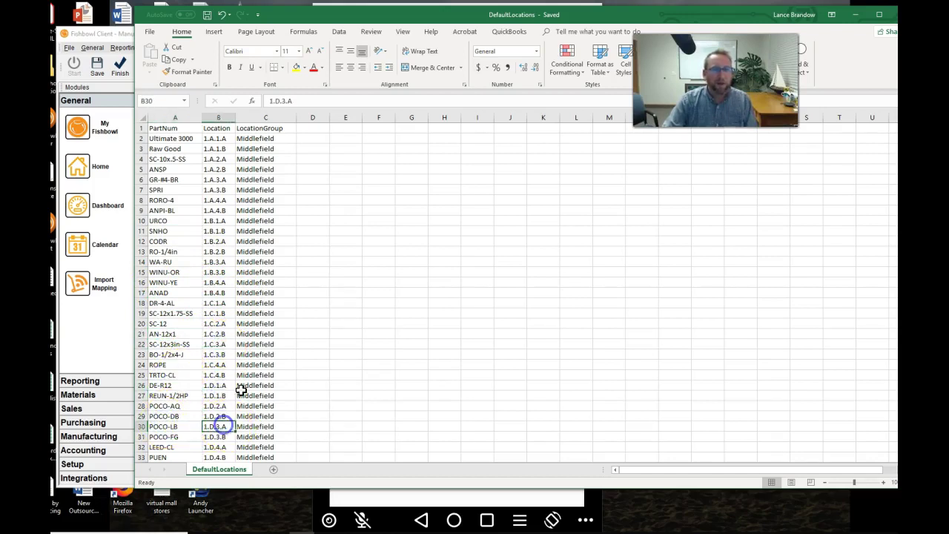
Import the 64 default part locations from DefaultLocations.csv using the Default Locations import type
{"action": "left_click", "coordinate": [80, 34]}
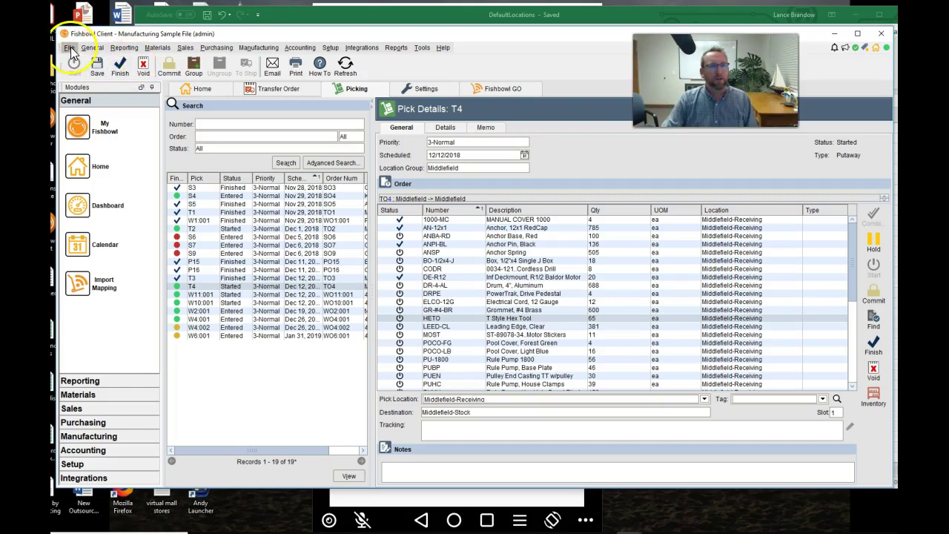
{"action": "left_click", "coordinate": [69, 48]}
{"action": "left_click", "coordinate": [83, 87]}
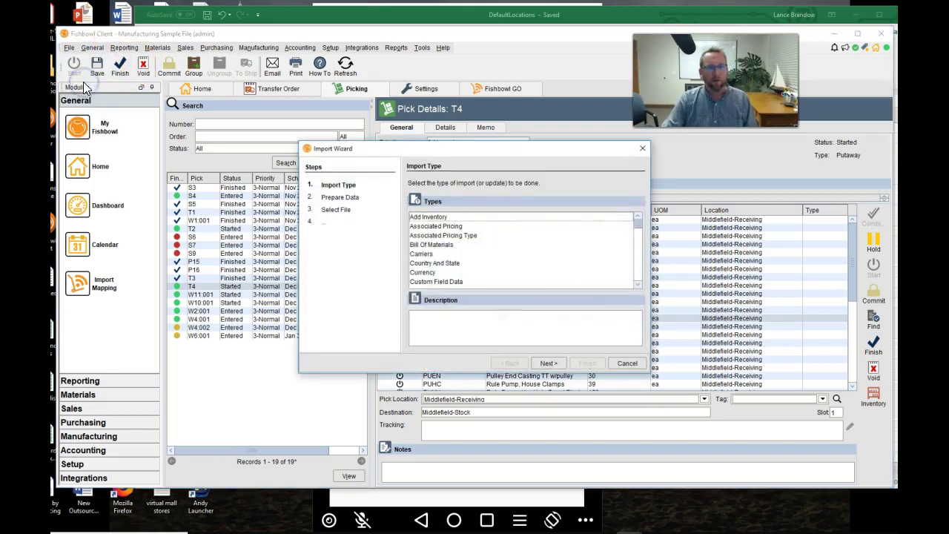
{"action": "left_click", "coordinate": [442, 236]}
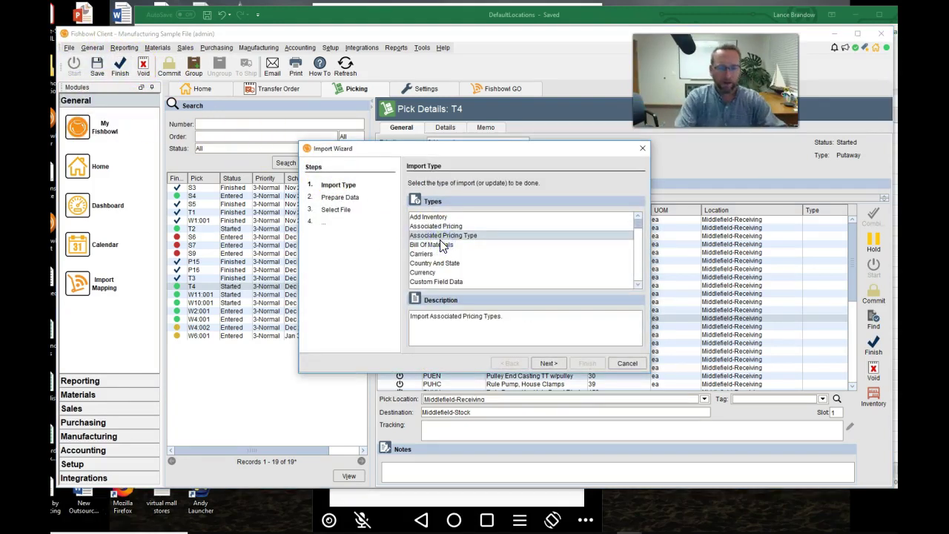
{"action": "type", "text": "de"}
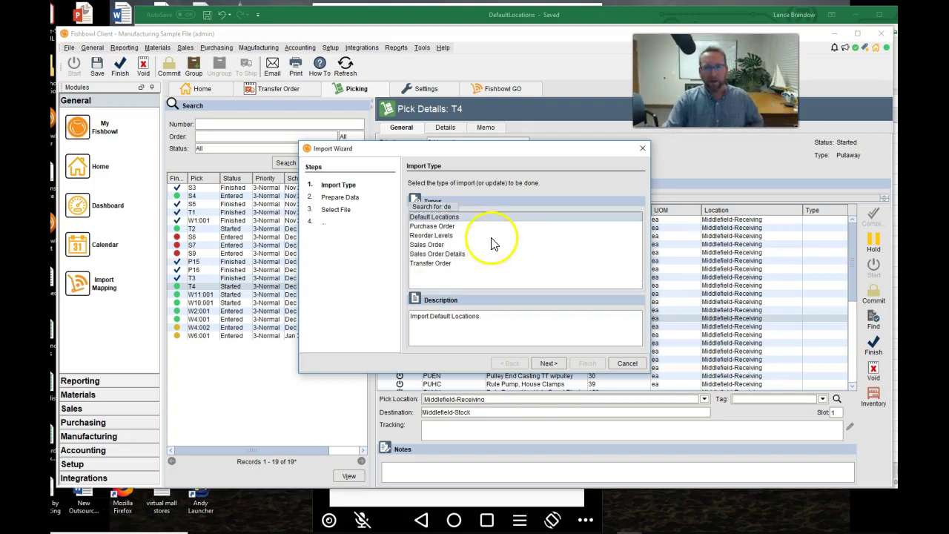
{"action": "left_click", "coordinate": [547, 362]}
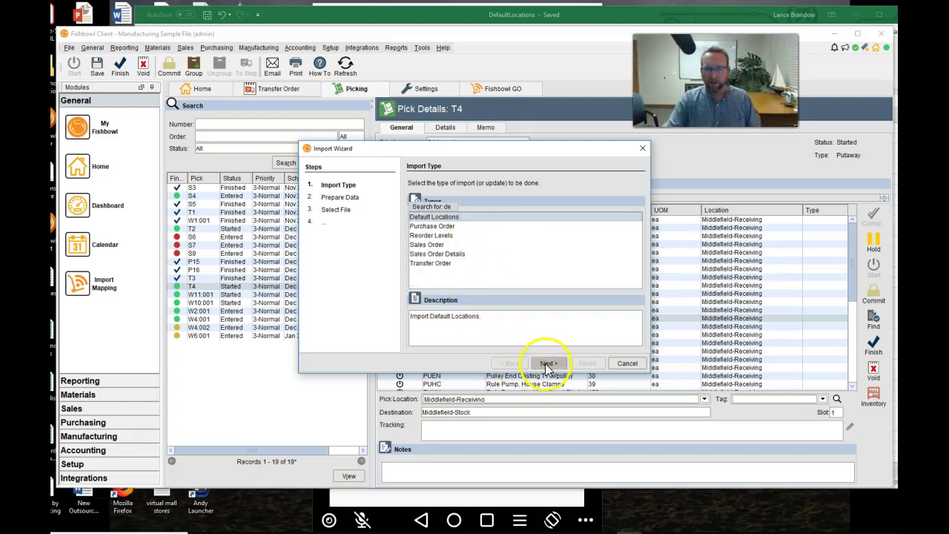
{"action": "left_click", "coordinate": [547, 363]}
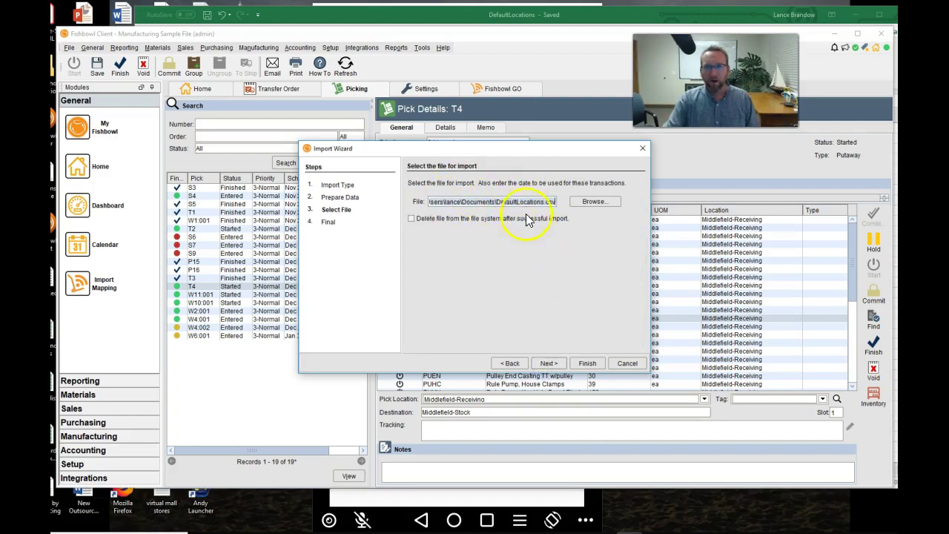
{"action": "left_click", "coordinate": [582, 202]}
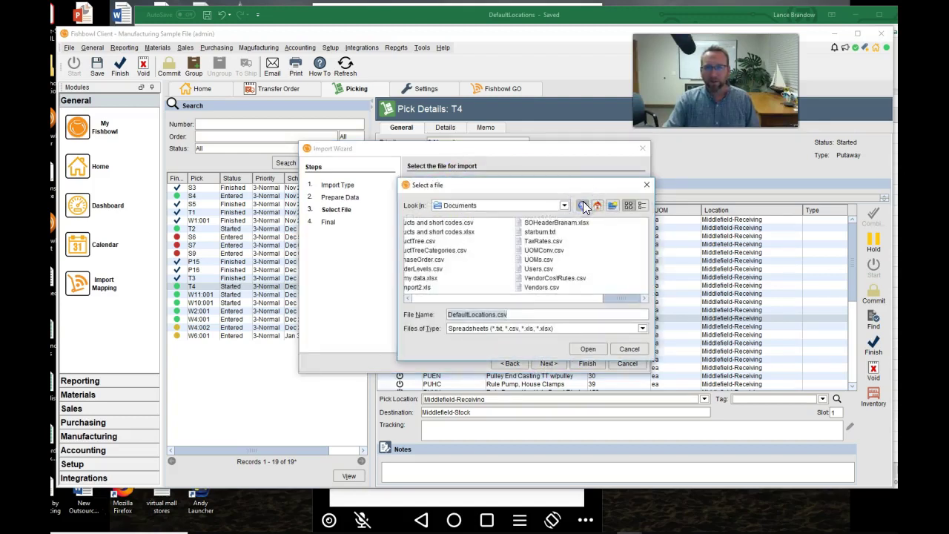
{"action": "left_click", "coordinate": [589, 353]}
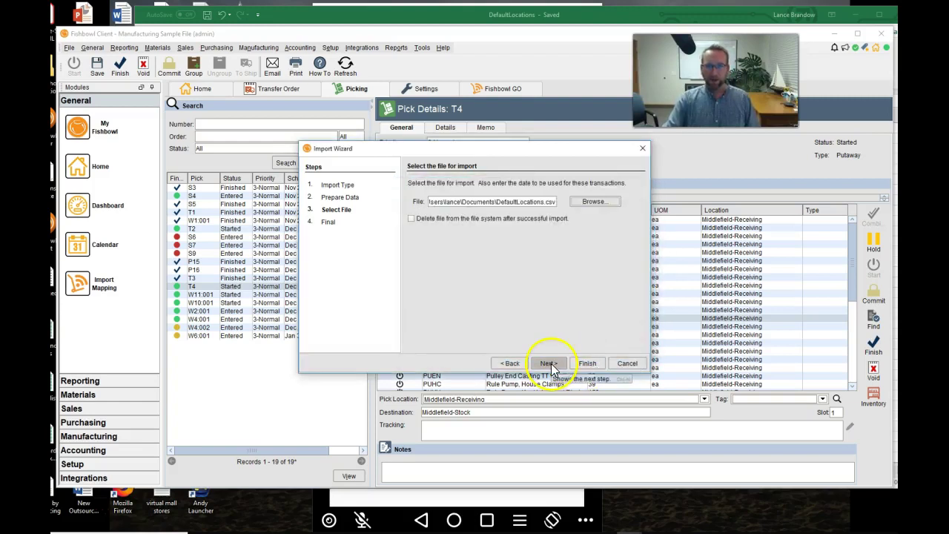
{"action": "left_click", "coordinate": [549, 363]}
{"action": "left_click", "coordinate": [587, 363]}
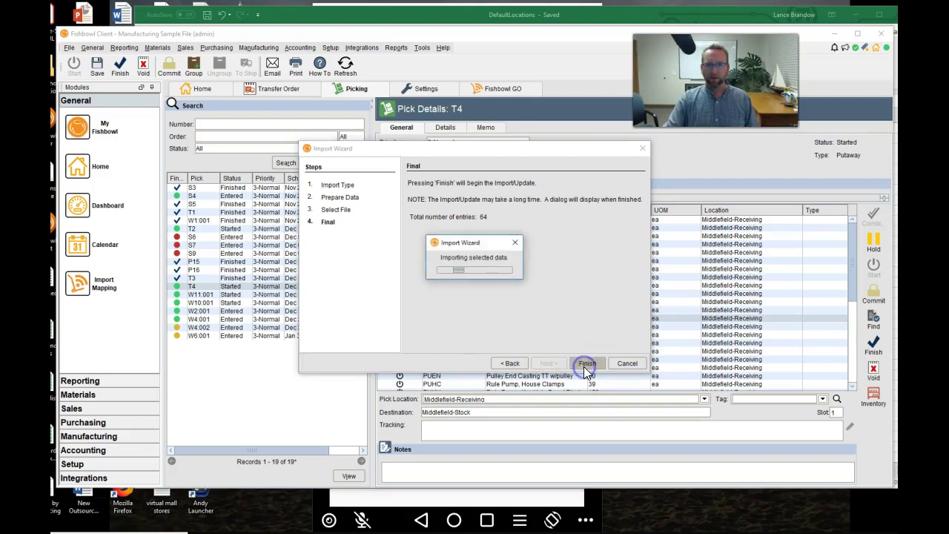
{"action": "left_click", "coordinate": [473, 276]}
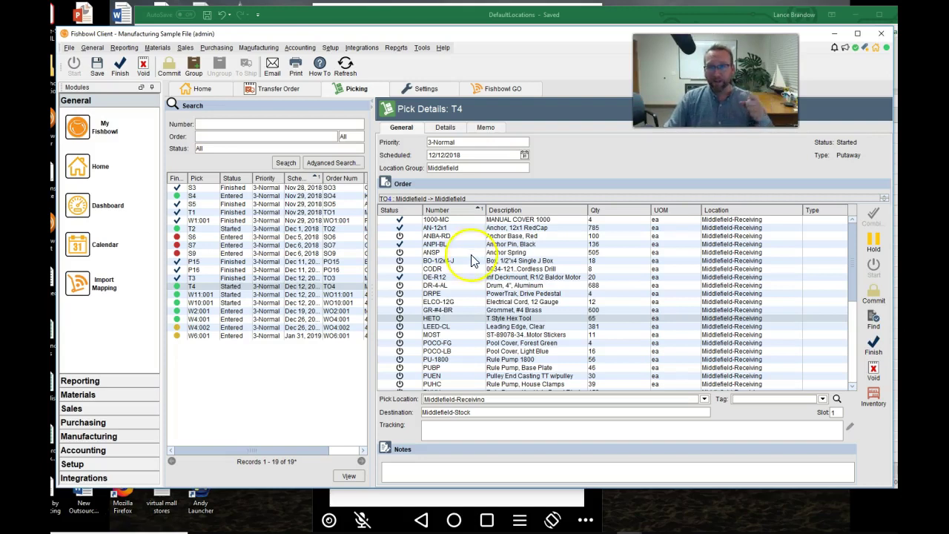
In the Parts module, browse default locations of several parts, including the Swimming Pool Pump, Anchor base and ELCO-12G
{"action": "left_click", "coordinate": [157, 47]}
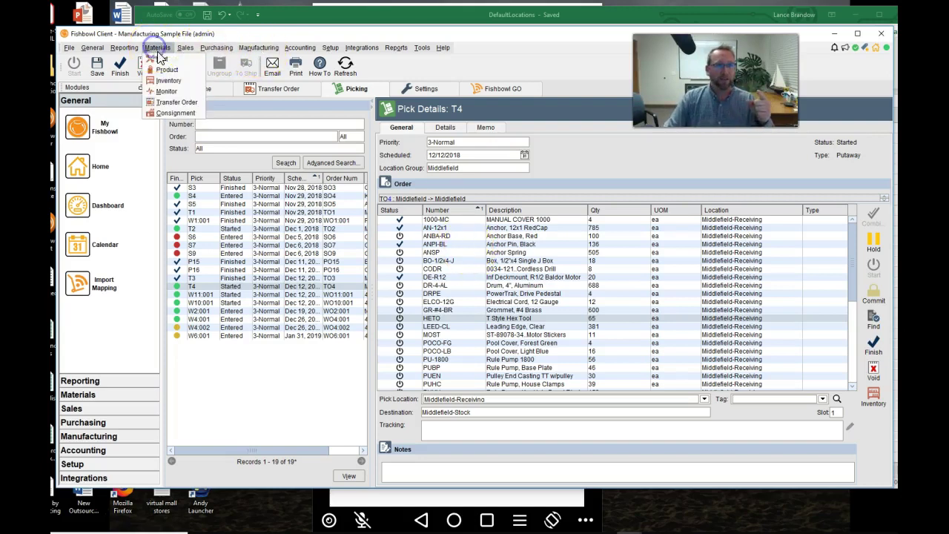
{"action": "left_click", "coordinate": [164, 69]}
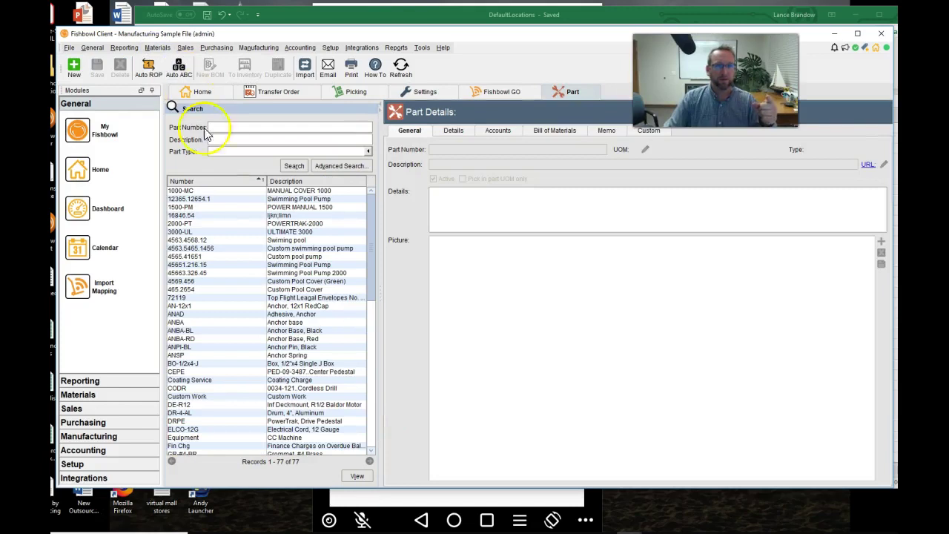
{"action": "left_click", "coordinate": [279, 265]}
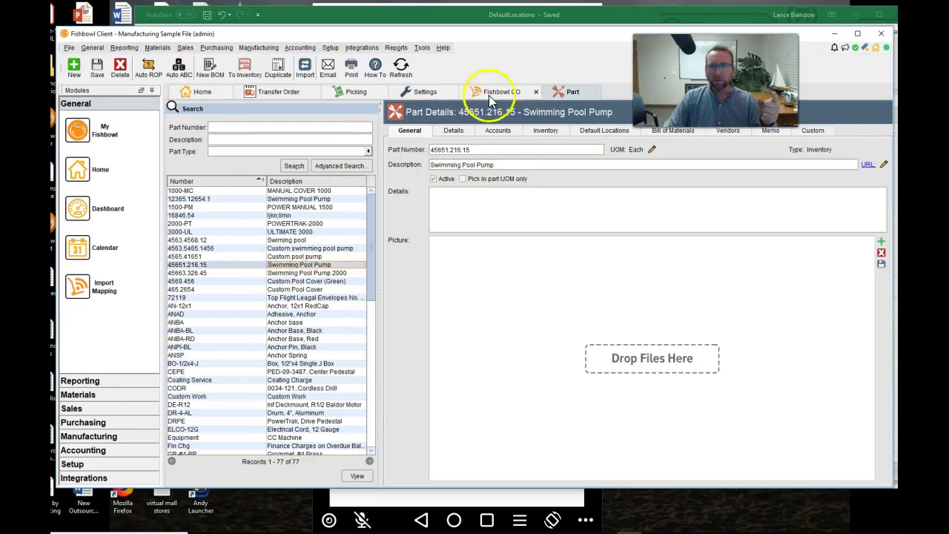
{"action": "left_click", "coordinate": [602, 134]}
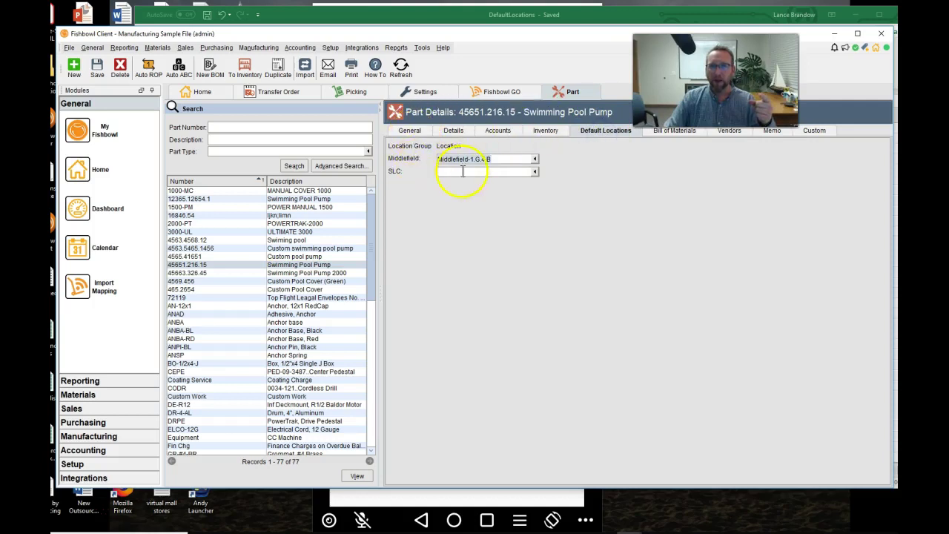
{"action": "left_click", "coordinate": [274, 322]}
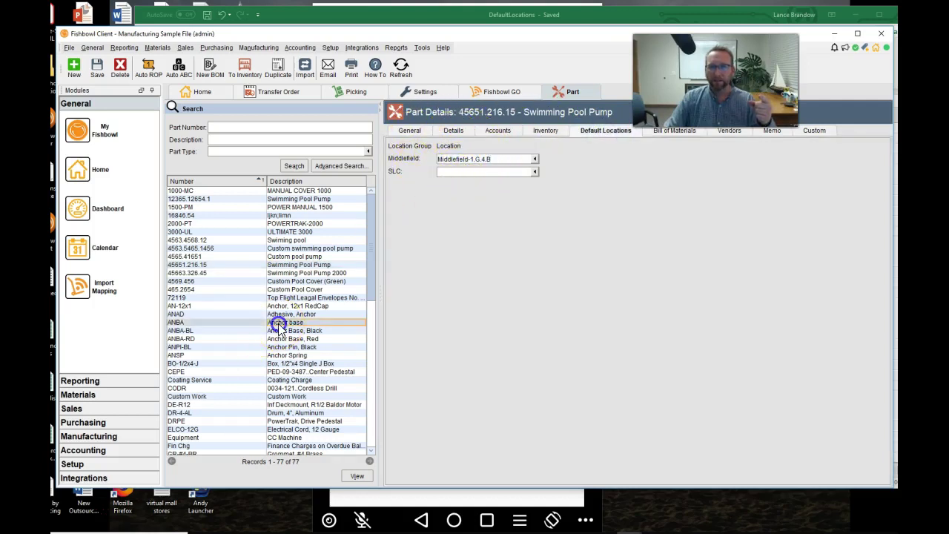
{"action": "left_click", "coordinate": [317, 380]}
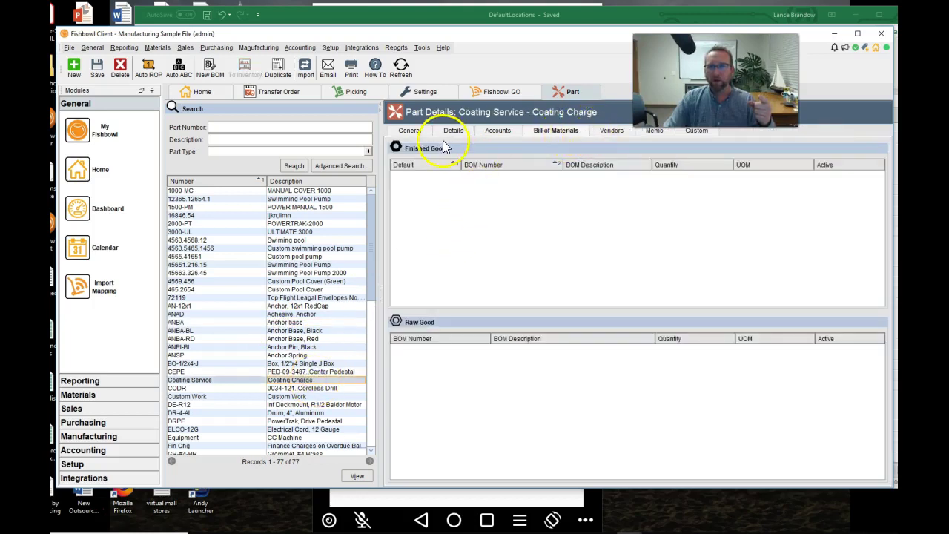
{"action": "left_click", "coordinate": [293, 396]}
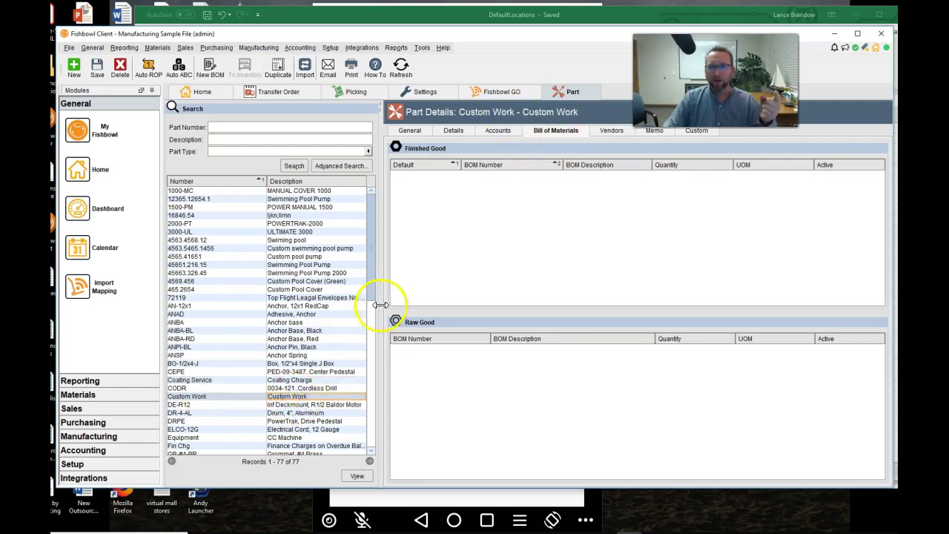
{"action": "left_click", "coordinate": [286, 430]}
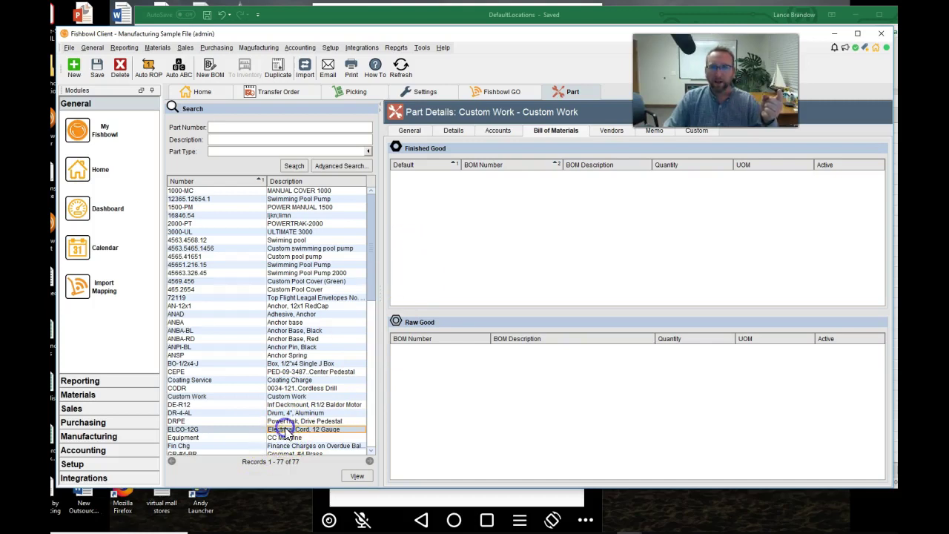
{"action": "left_click_drag", "start_coordinate": [375, 275], "coordinate": [368, 332]}
Check that POCO-DB Pool Cover - Dark Blue defaults to Middlefield-1.D.2.B, with no SLC default
{"action": "left_click", "coordinate": [291, 393]}
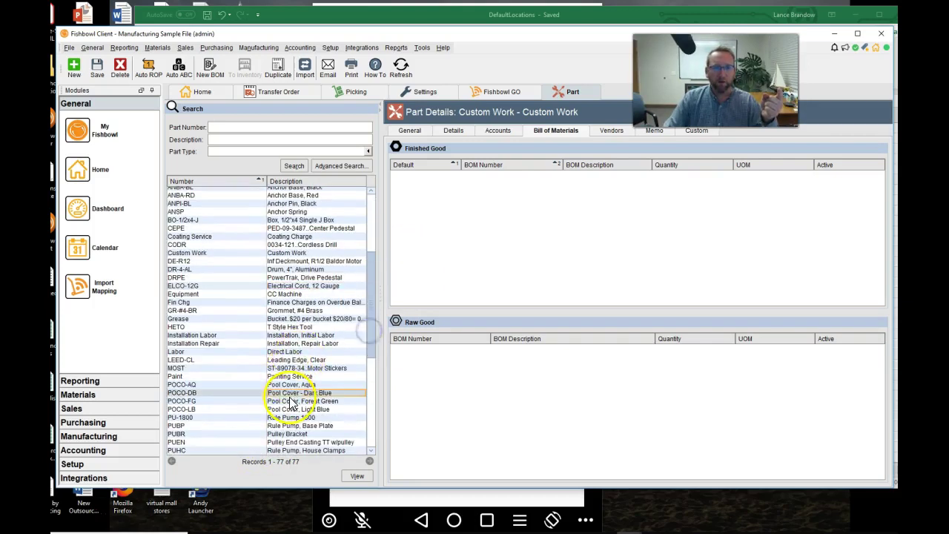
{"action": "left_click", "coordinate": [602, 132]}
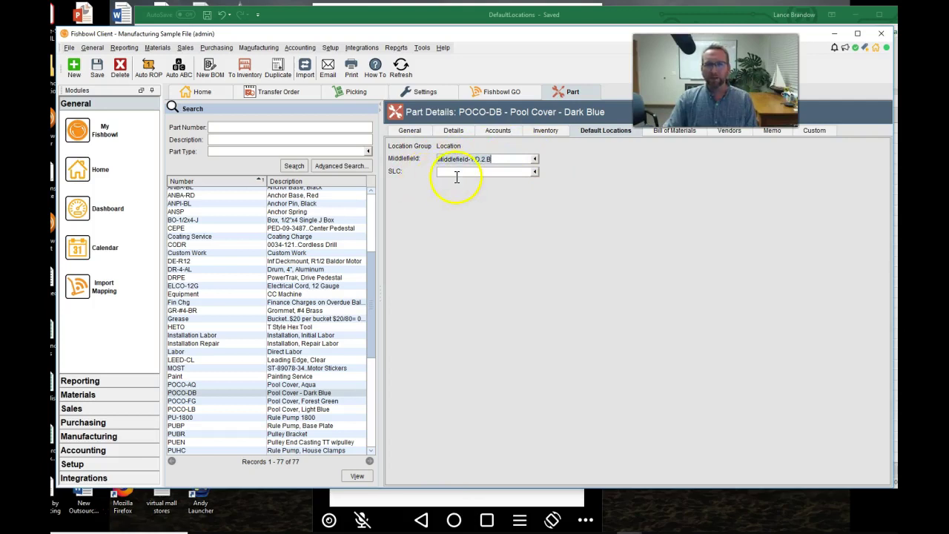
{"action": "left_click", "coordinate": [534, 172]}
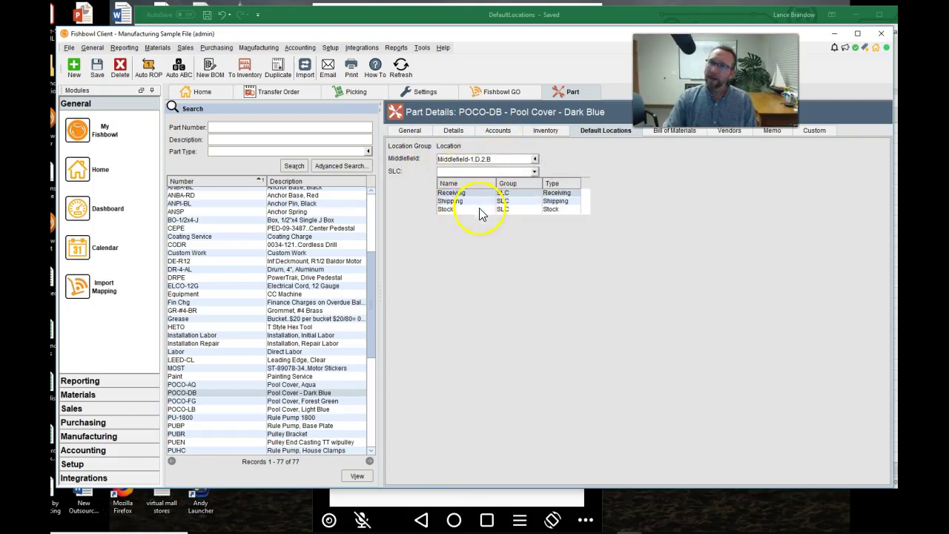
{"action": "left_click", "coordinate": [586, 166]}
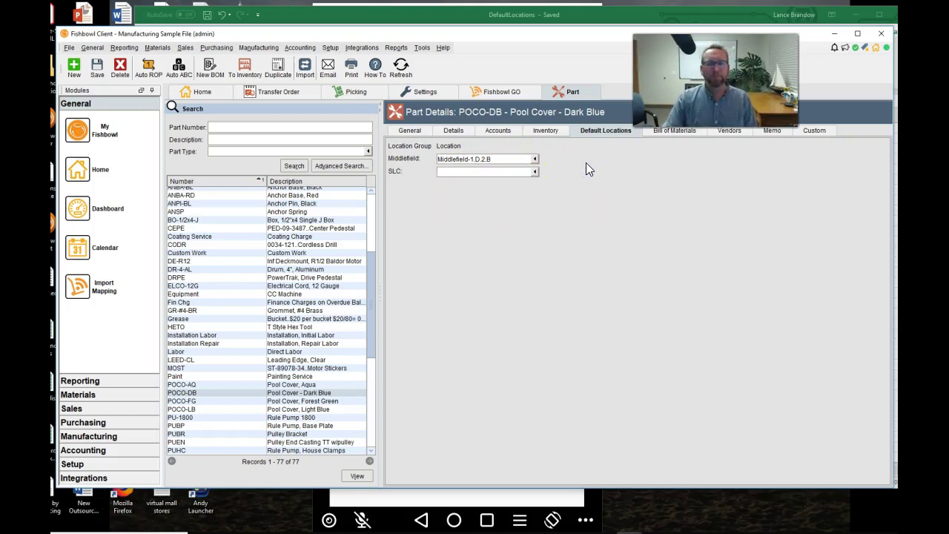
{"action": "left_click", "coordinate": [571, 150]}
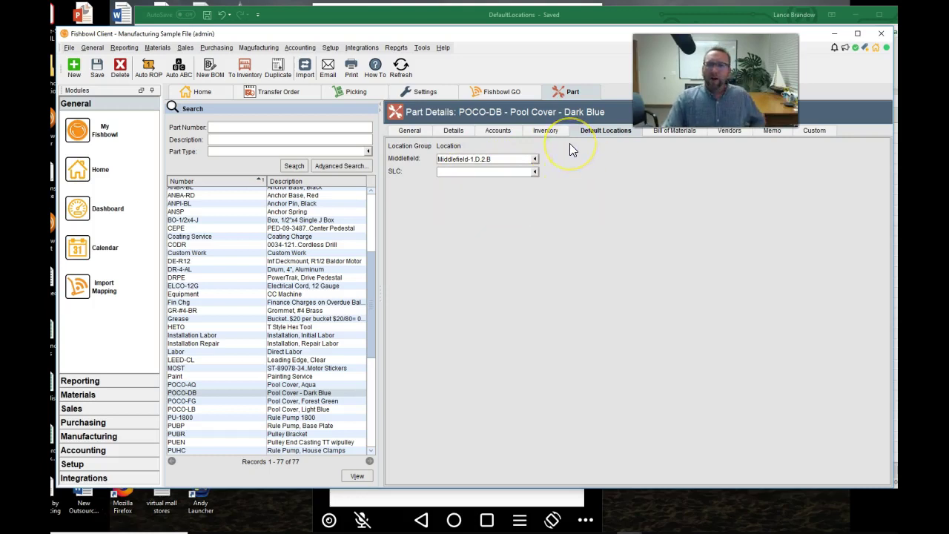
Void pick T4 and start it again so its lines pick up default locations
{"action": "left_click", "coordinate": [343, 94]}
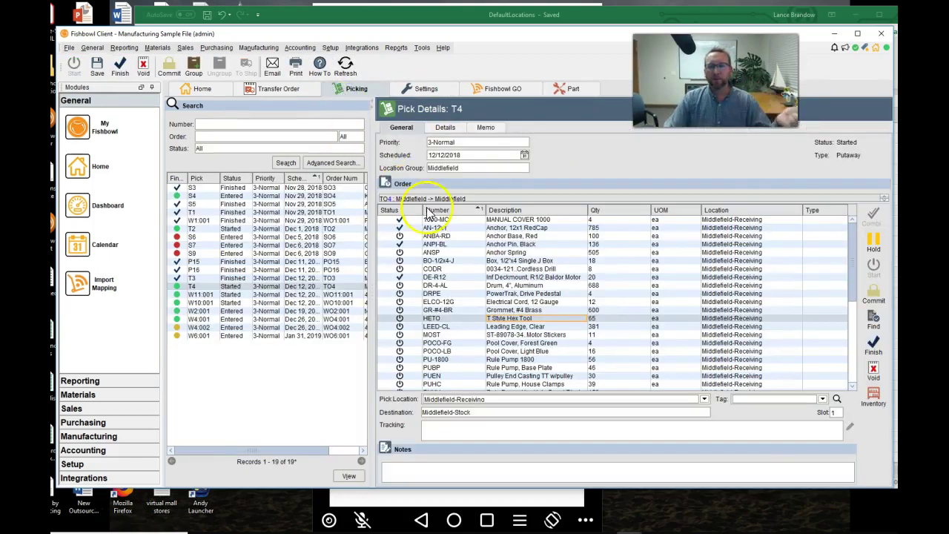
{"action": "left_click", "coordinate": [145, 73]}
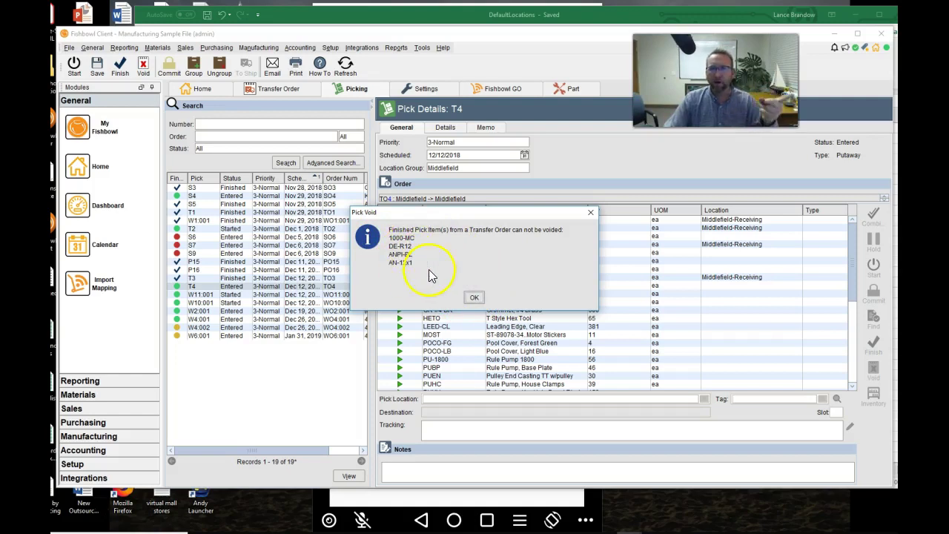
{"action": "left_click", "coordinate": [475, 298]}
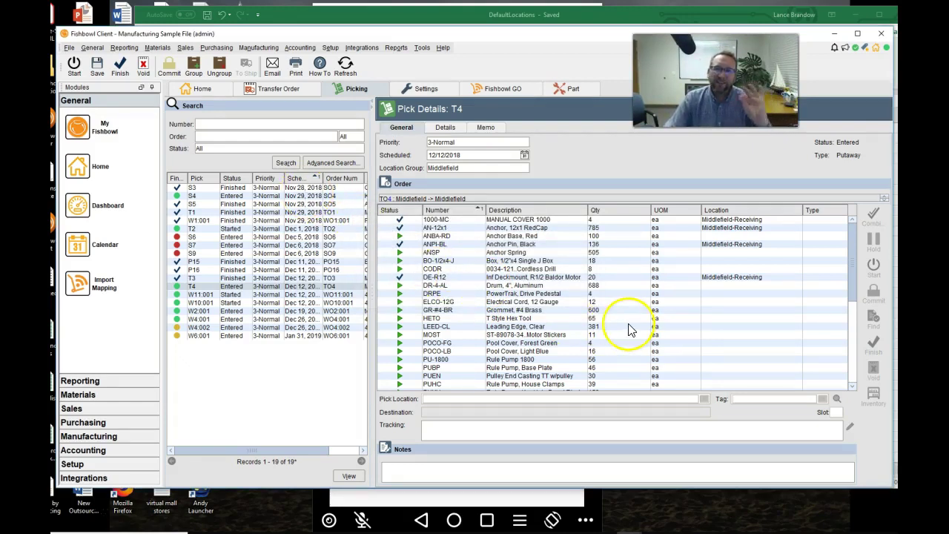
{"action": "left_click", "coordinate": [72, 65]}
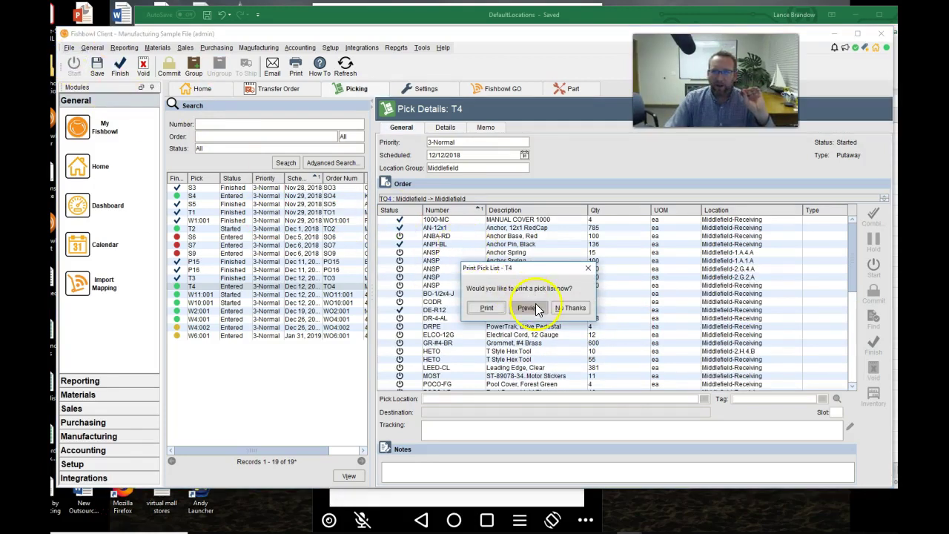
Skip printing the pick list and review T4's line locations, such as Anchor Spring at Middlefield-2.G.2.A
{"action": "left_click", "coordinate": [570, 308]}
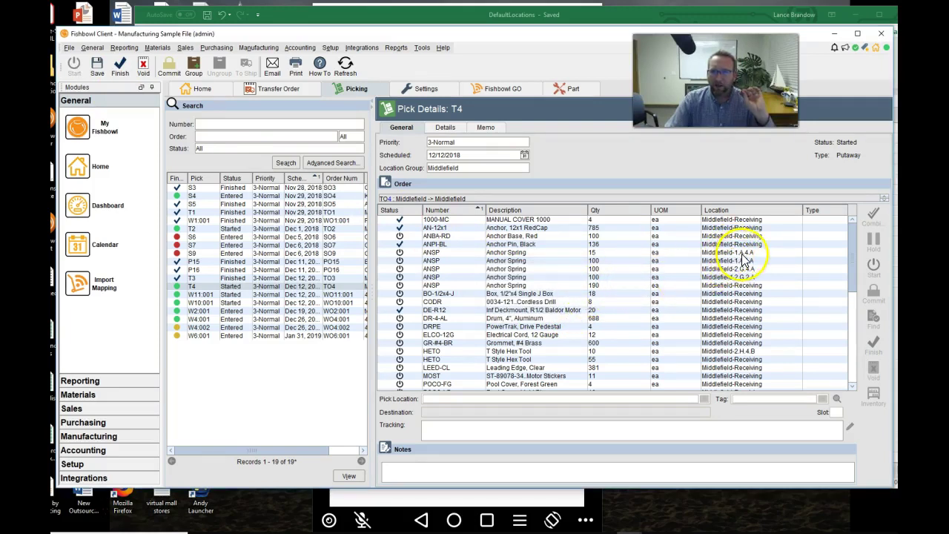
{"action": "left_click", "coordinate": [734, 277]}
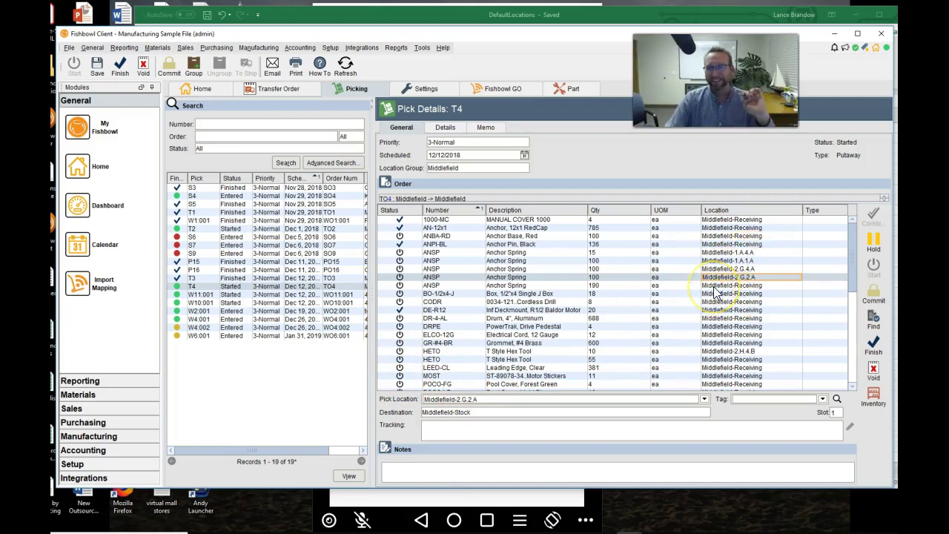
{"action": "left_click", "coordinate": [714, 286]}
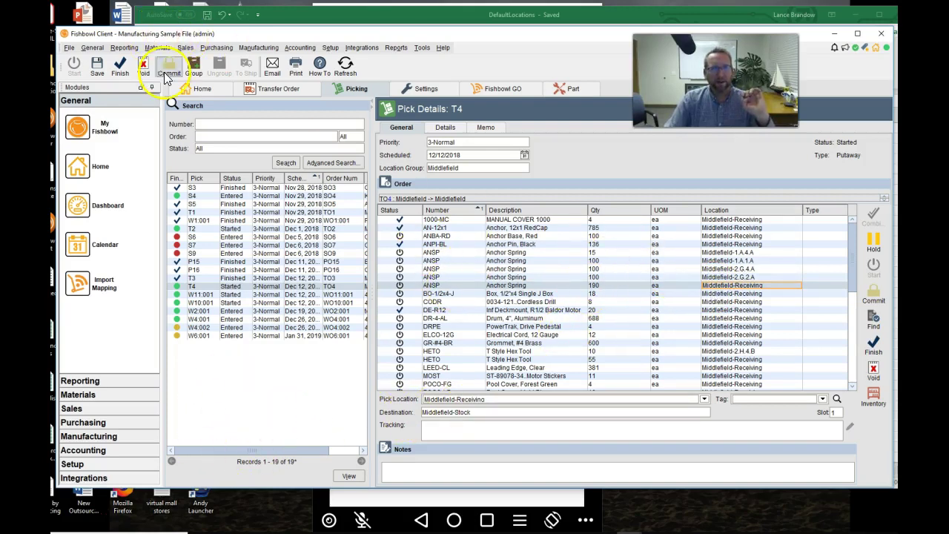
{"action": "mouse_move", "coordinate": [851, 269]}
{"action": "left_mouse_down"}
{"action": "mouse_move", "coordinate": [847, 380]}
{"action": "mouse_move", "coordinate": [847, 269]}
{"action": "left_mouse_up"}
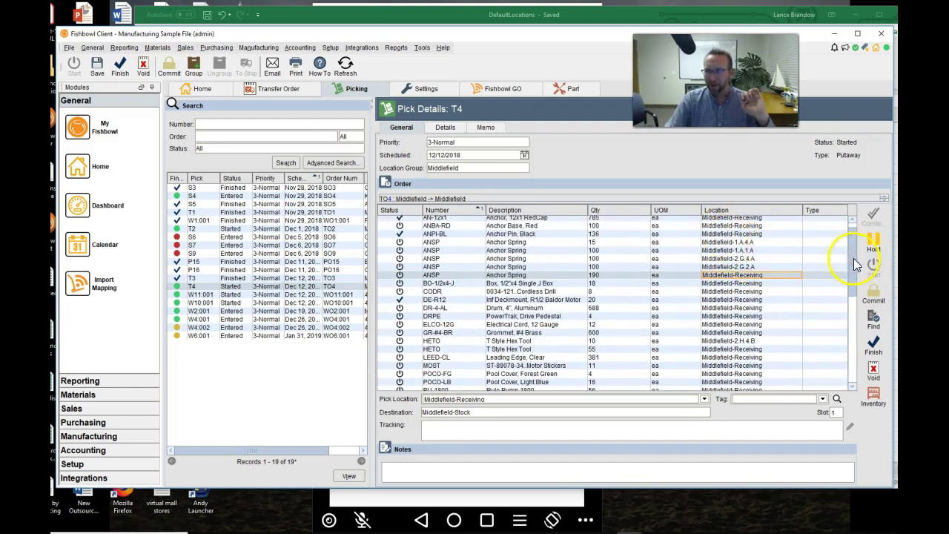
{"action": "mouse_move", "coordinate": [854, 258]}
{"action": "left_mouse_down"}
{"action": "mouse_move", "coordinate": [853, 367]}
{"action": "mouse_move", "coordinate": [848, 250]}
{"action": "left_mouse_up"}
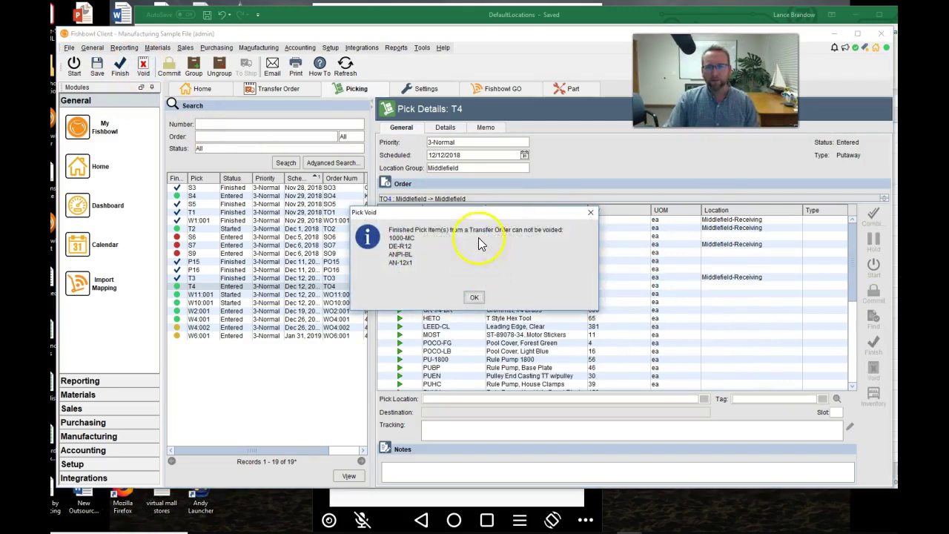
Void pick T4 again, then close Transfer Order 4 short
{"action": "left_click", "coordinate": [474, 296]}
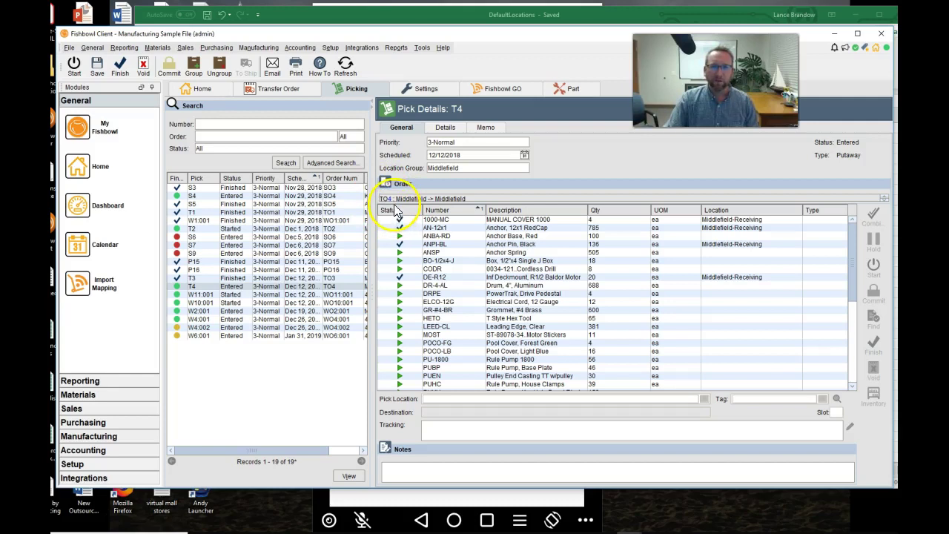
{"action": "left_click", "coordinate": [390, 202]}
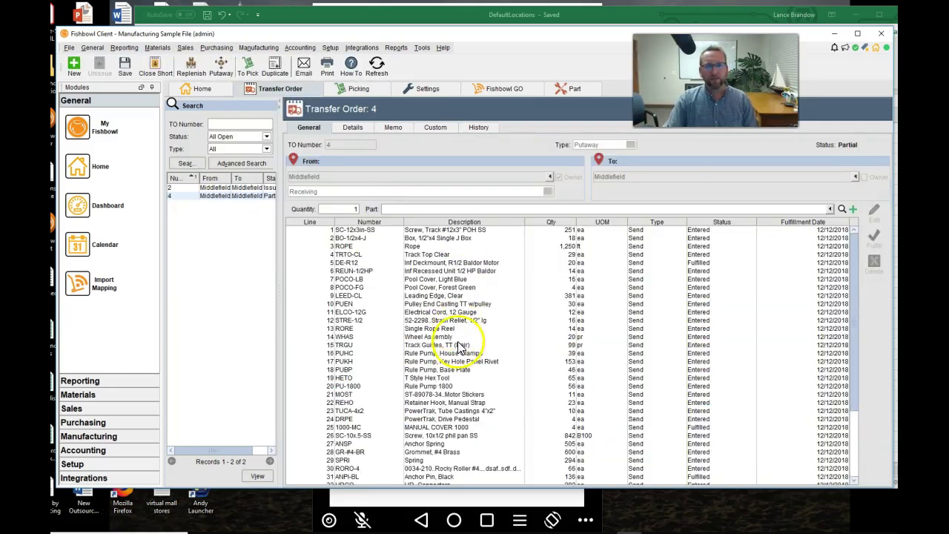
{"action": "left_click", "coordinate": [156, 69]}
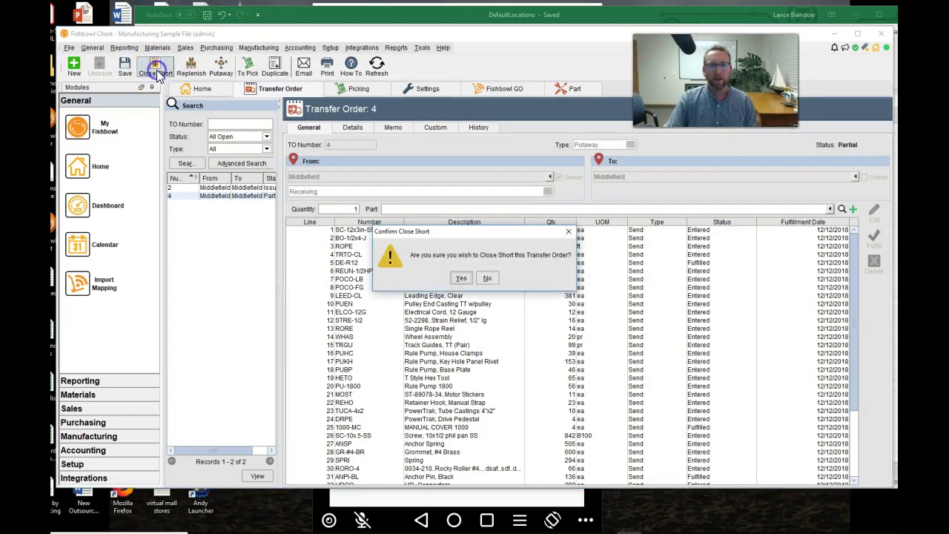
{"action": "left_click", "coordinate": [461, 278]}
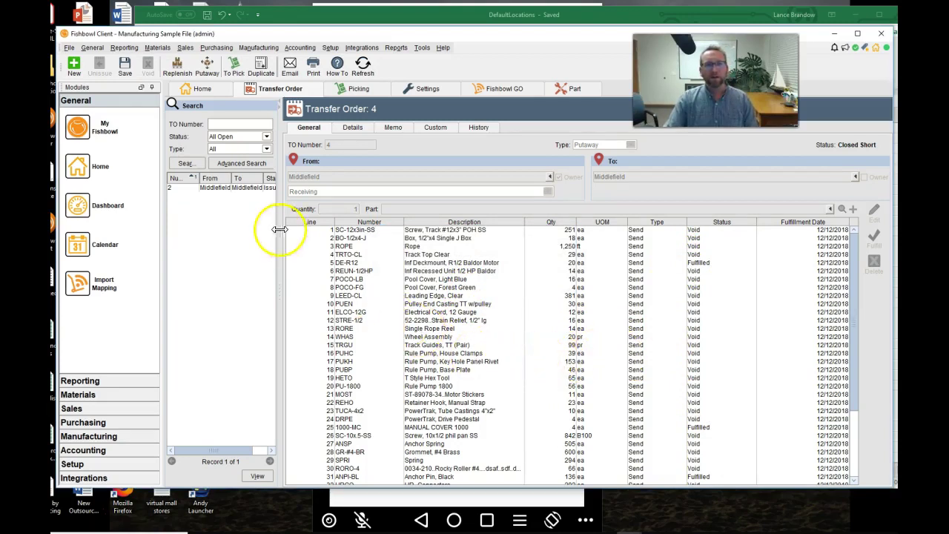
Create a putaway transfer order from Middlefield Receiving, discarding the unsaved new order
{"action": "left_click", "coordinate": [75, 68]}
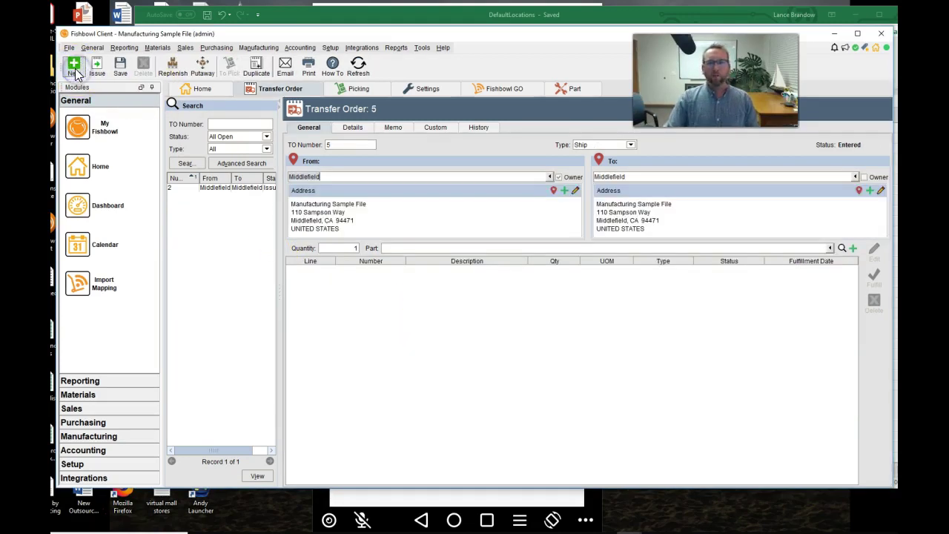
{"action": "left_click", "coordinate": [202, 65]}
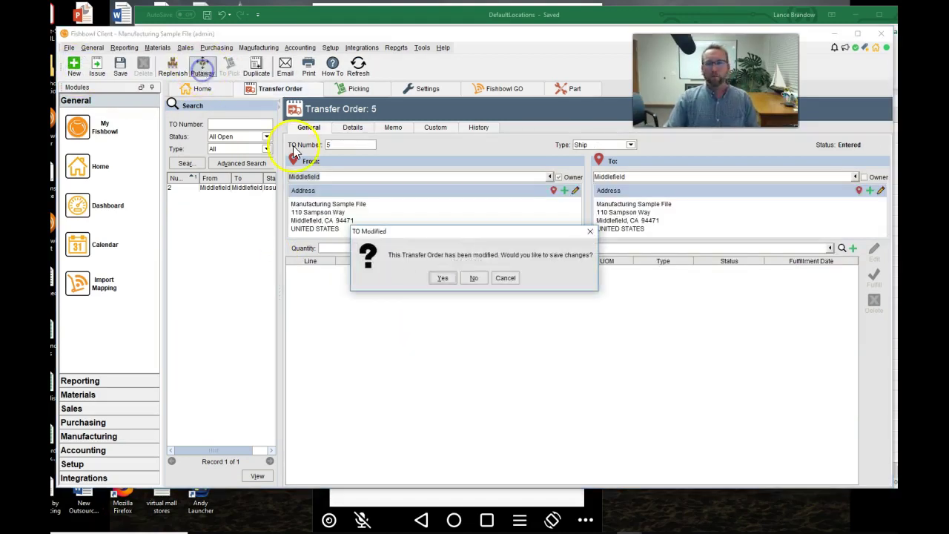
{"action": "left_click", "coordinate": [475, 278]}
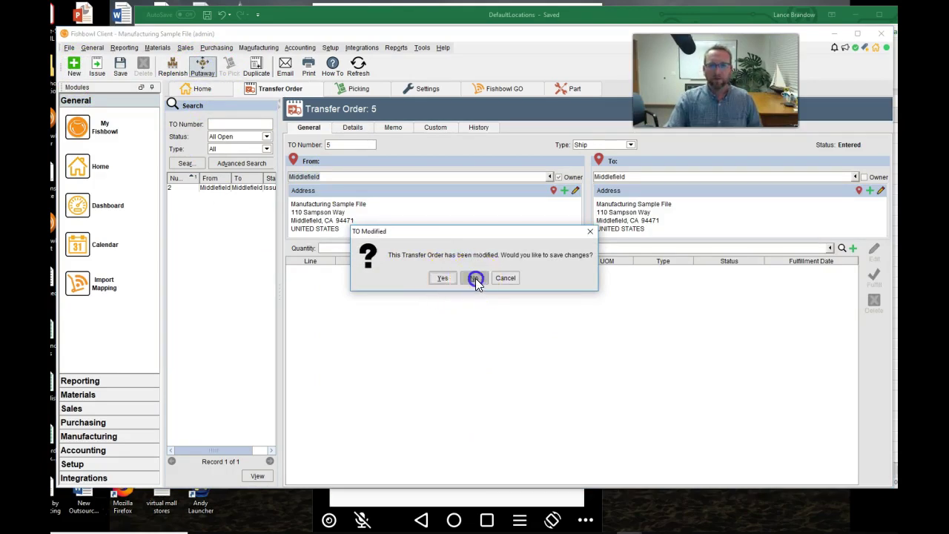
{"action": "left_click", "coordinate": [583, 272]}
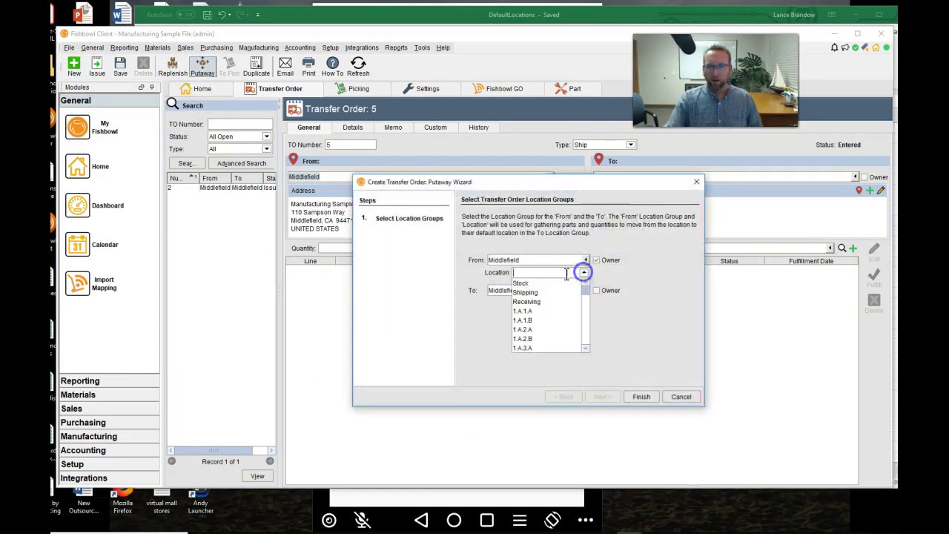
{"action": "left_click", "coordinate": [548, 310]}
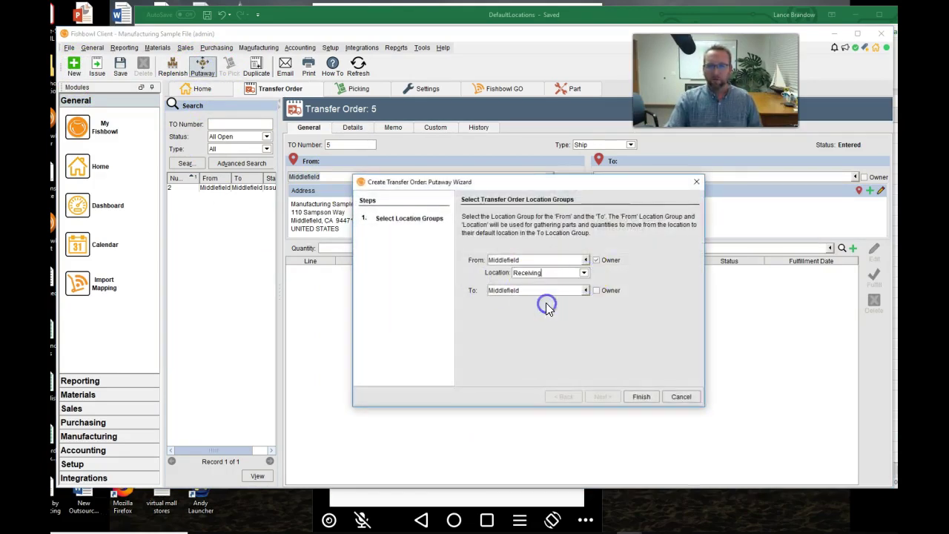
{"action": "left_click", "coordinate": [641, 395]}
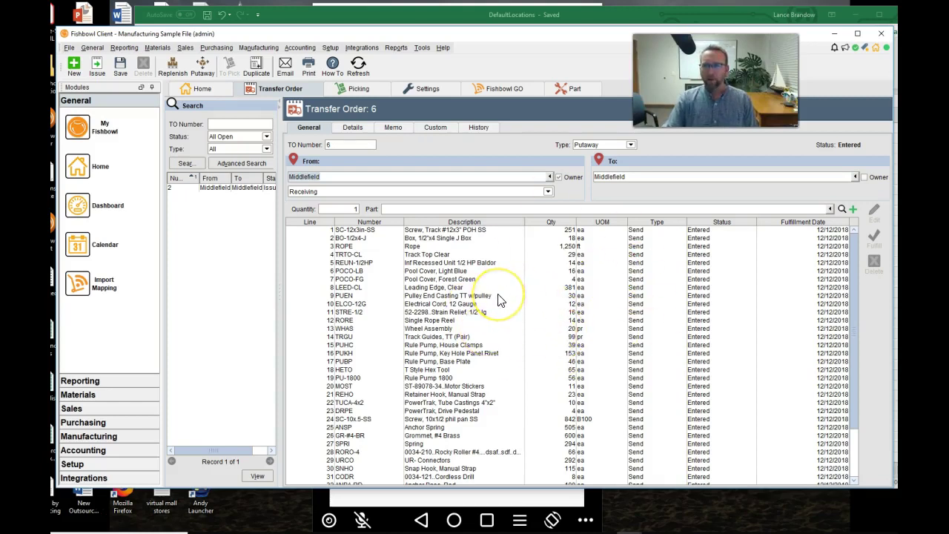
Issue Transfer Order 6 and check pick T6 destinations, with PU-1800 going to Middlefield-1.F.2.A
{"action": "left_click", "coordinate": [98, 68]}
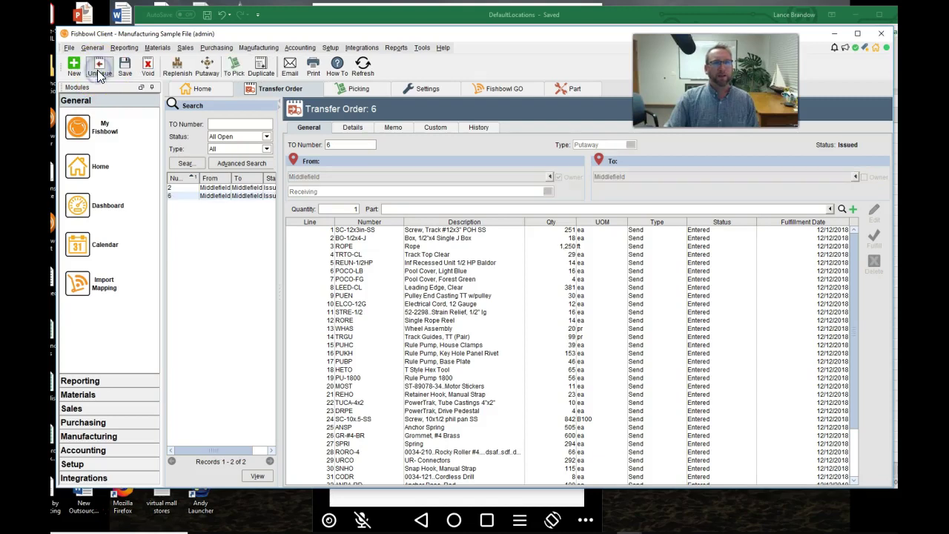
{"action": "left_click", "coordinate": [234, 69]}
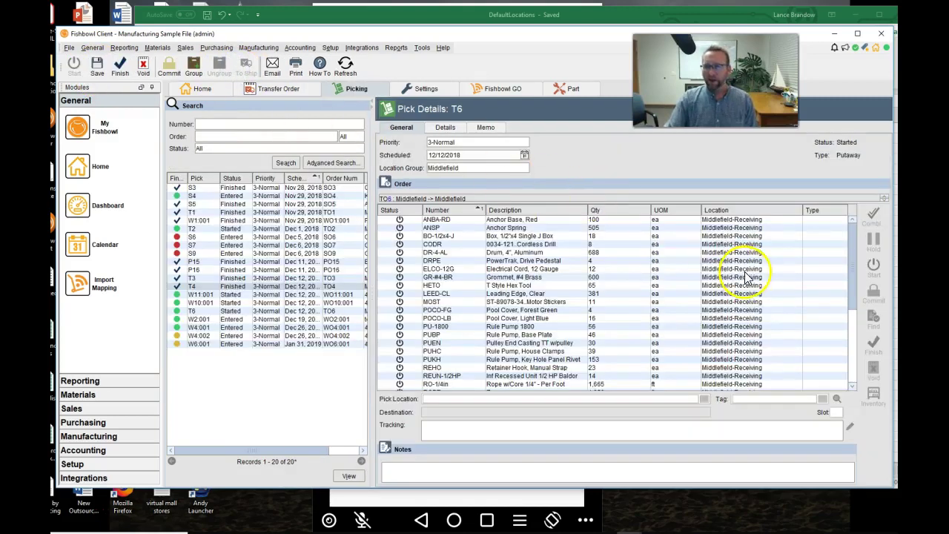
{"action": "left_click_drag", "start_coordinate": [852, 236], "coordinate": [845, 216]}
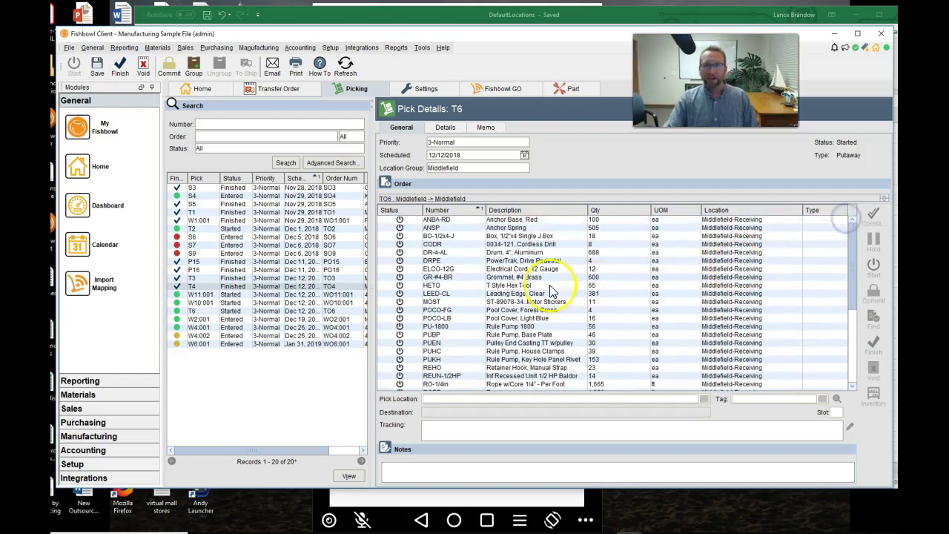
{"action": "left_click", "coordinate": [504, 269]}
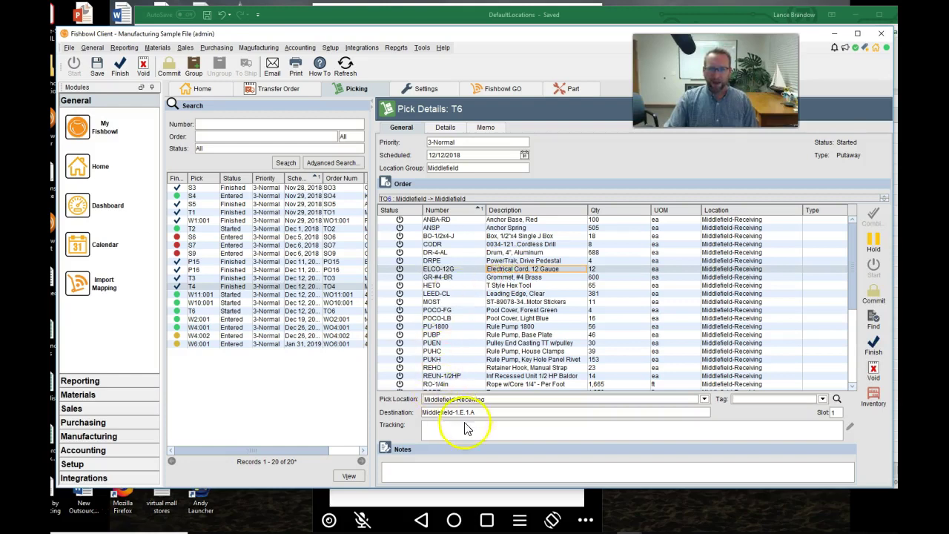
{"action": "left_click", "coordinate": [523, 327]}
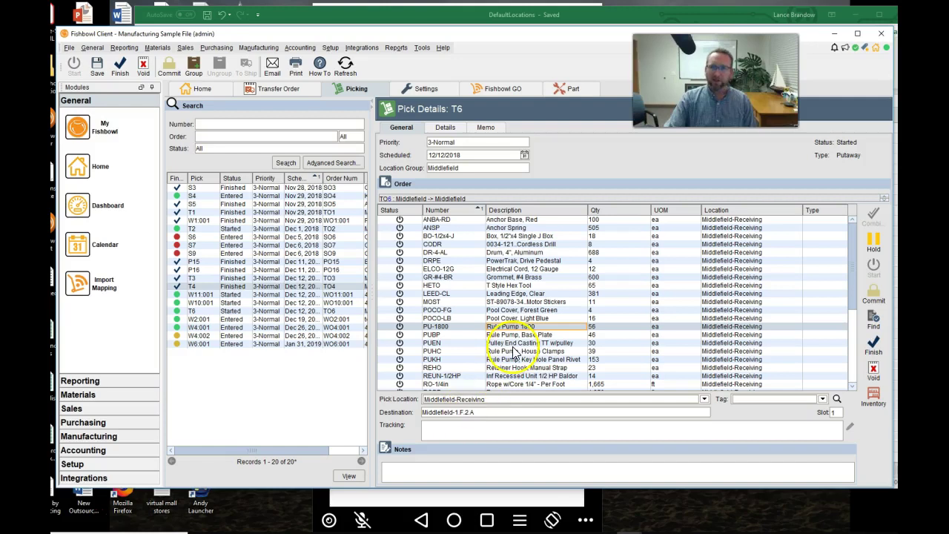
Preview the Pick Ticket report for T6 and scroll through its destination bins
{"action": "left_click", "coordinate": [390, 48]}
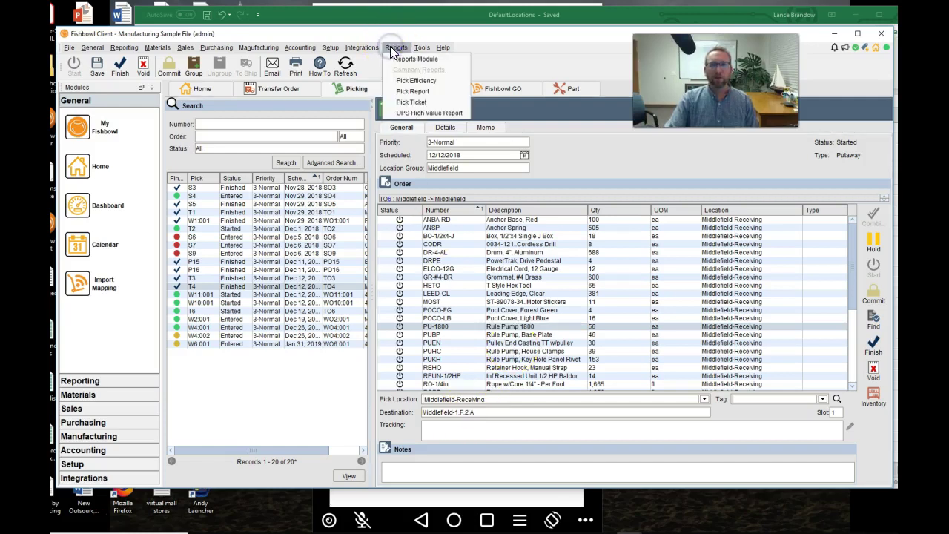
{"action": "left_click", "coordinate": [402, 104]}
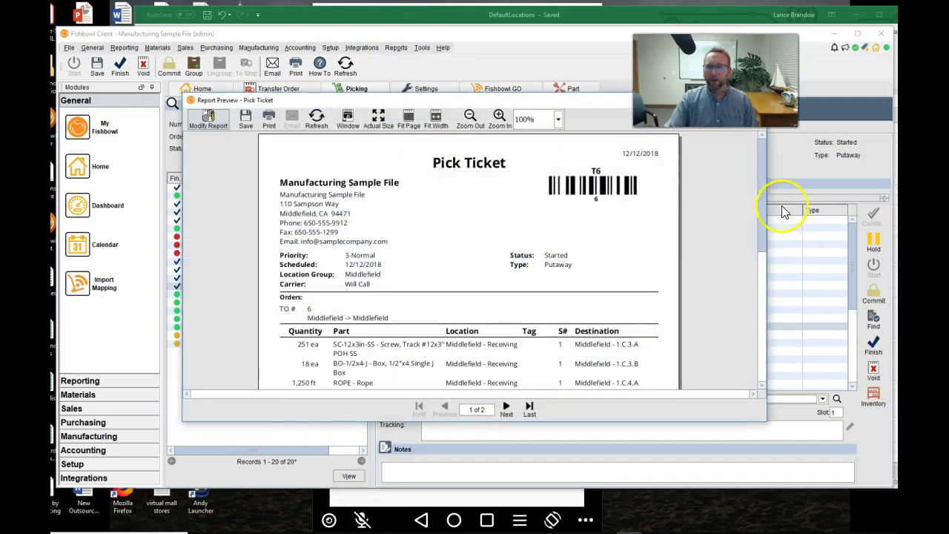
{"action": "left_click_drag", "start_coordinate": [761, 206], "coordinate": [759, 278]}
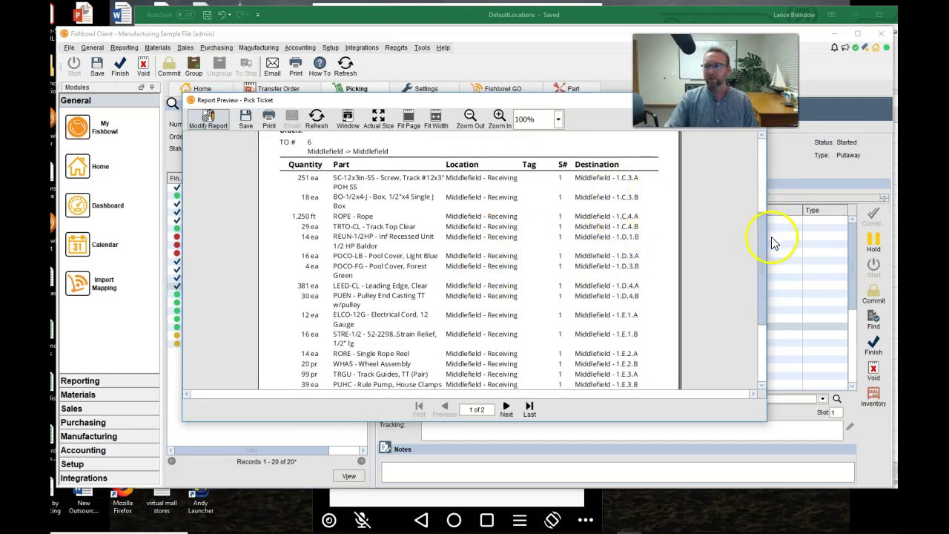
{"action": "left_click_drag", "start_coordinate": [764, 242], "coordinate": [765, 202]}
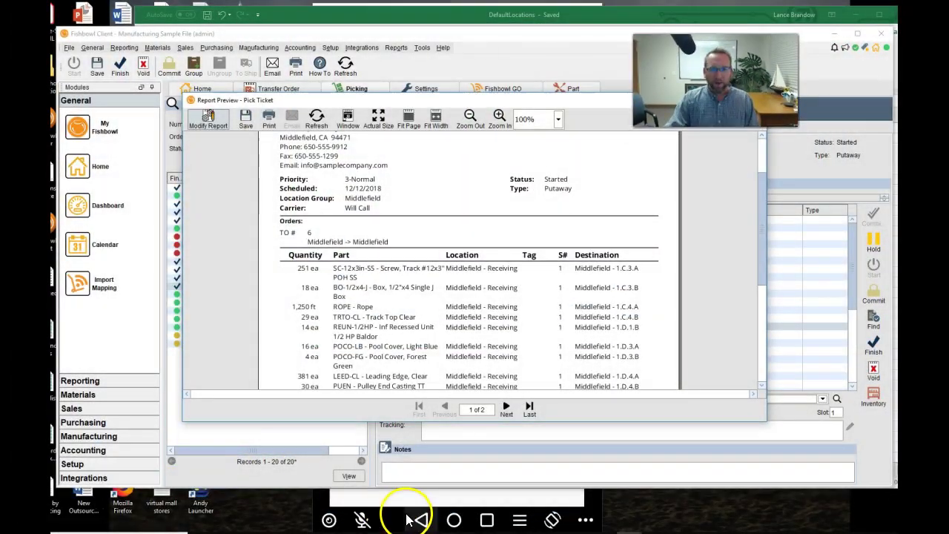
In Fishbowl GO, start a new move from Middlefield-Receiving
{"action": "left_click", "coordinate": [397, 504]}
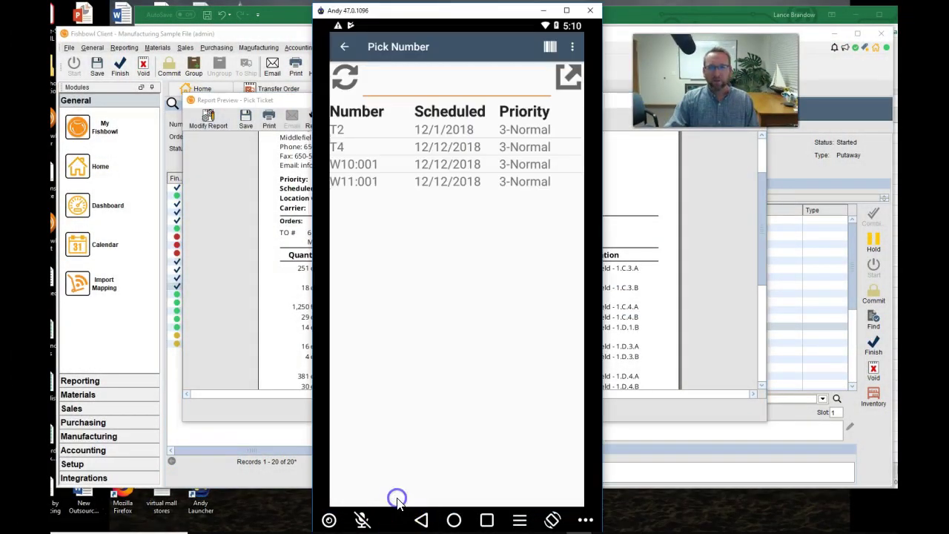
{"action": "left_click", "coordinate": [348, 49]}
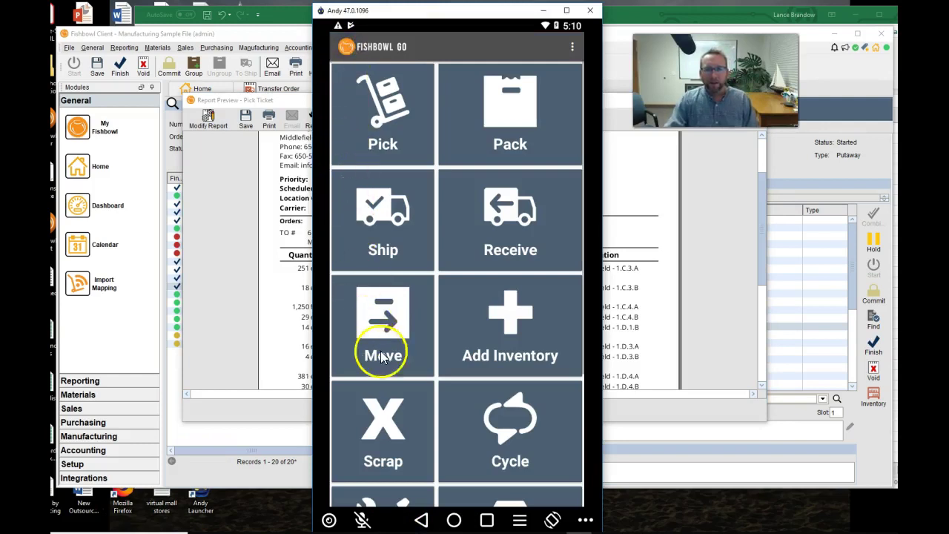
{"action": "left_click", "coordinate": [394, 331]}
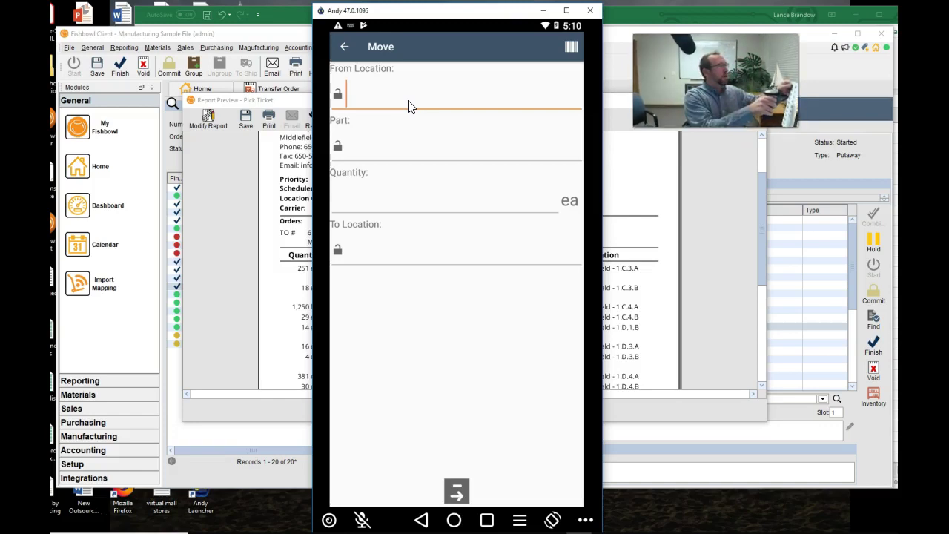
{"action": "type", "text": "Middlefield-Receiving"}
{"action": "key", "text": "Return"}
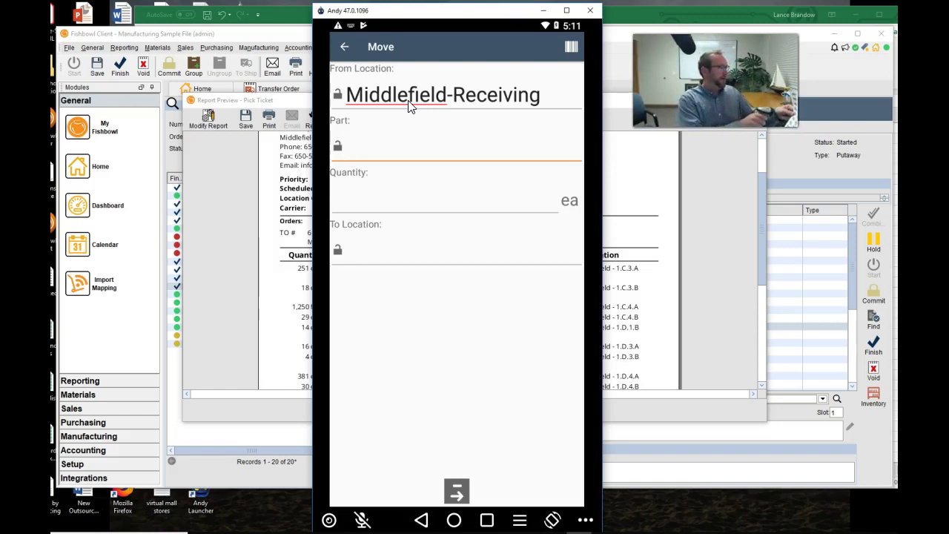
Enter part AN-12x1, quantity 10139 and lot 123 for the move
{"action": "type", "text": "AN-12x1"}
{"action": "key", "text": "Return"}
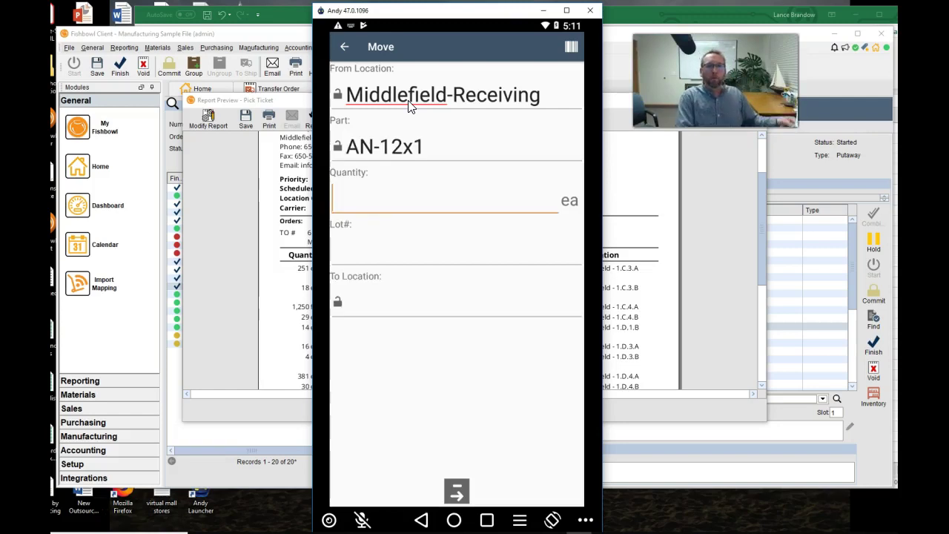
{"action": "type", "text": "10"}
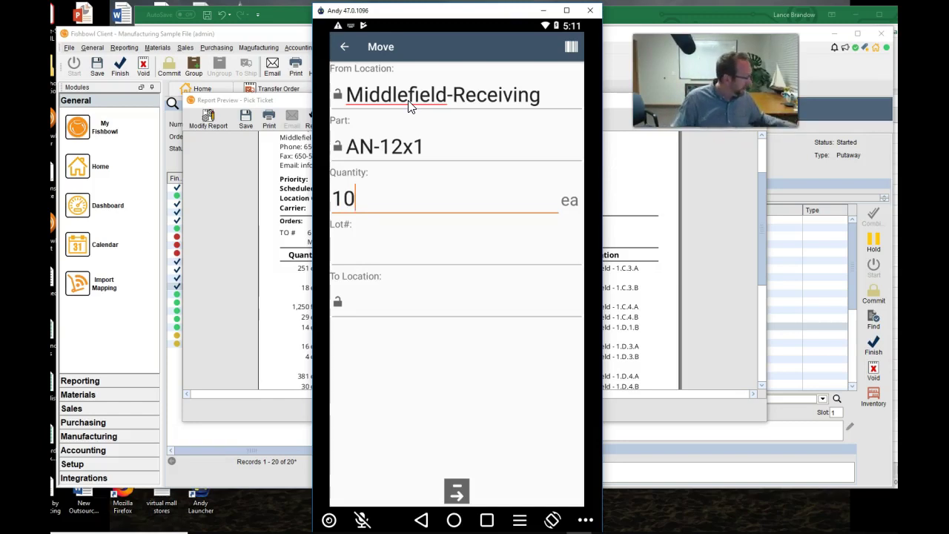
{"action": "type", "text": "139"}
{"action": "key", "text": "Return"}
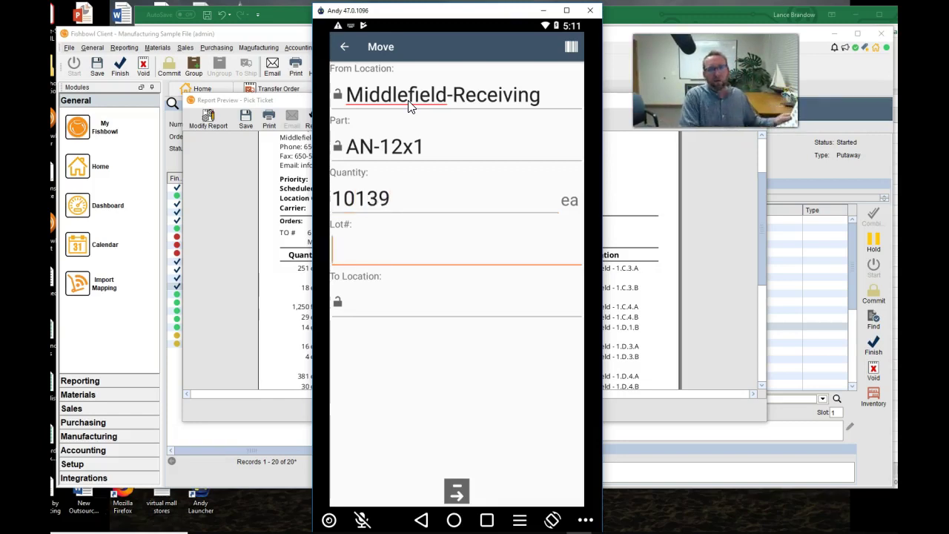
{"action": "type", "text": "123"}
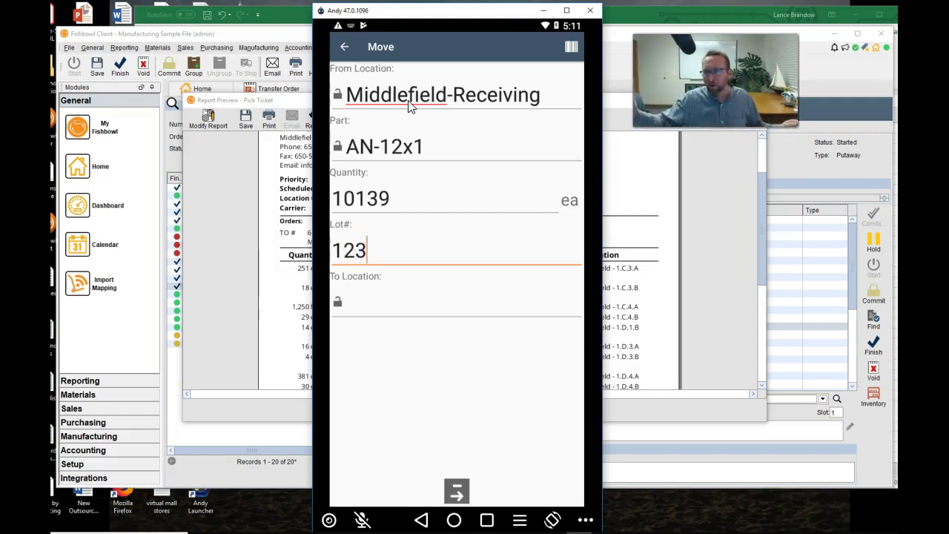
{"action": "left_click", "coordinate": [390, 291]}
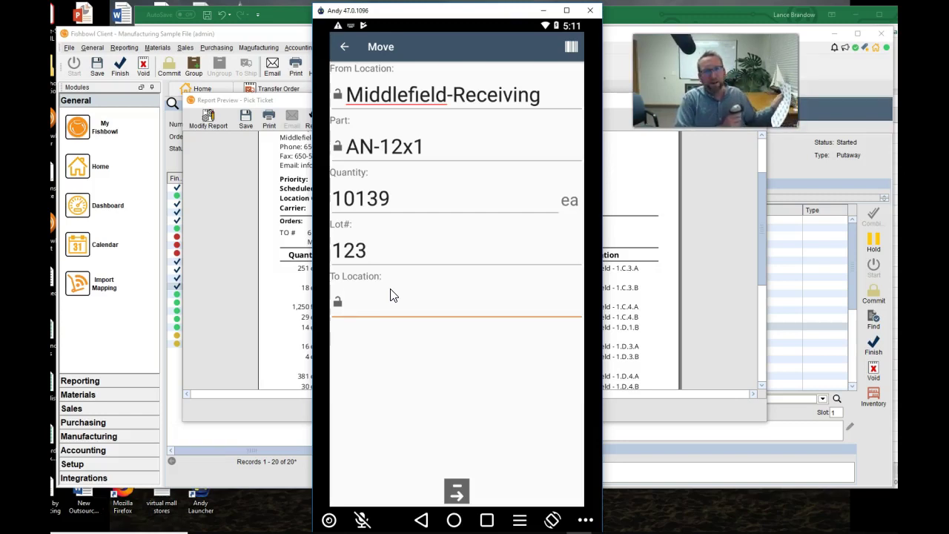
Correct the quantity to 10 and set the destination to Main-2.G.3.B
{"action": "left_click", "coordinate": [415, 208]}
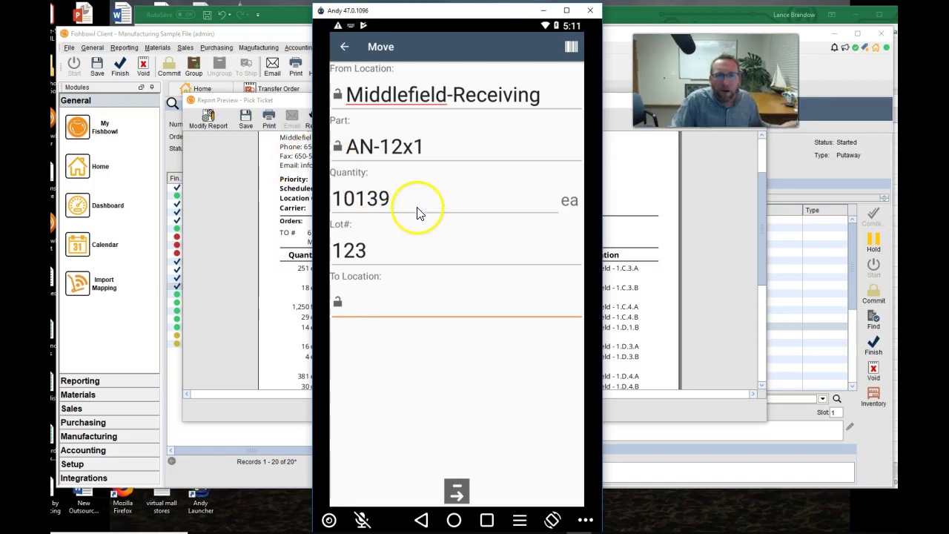
{"action": "type", "text": "10"}
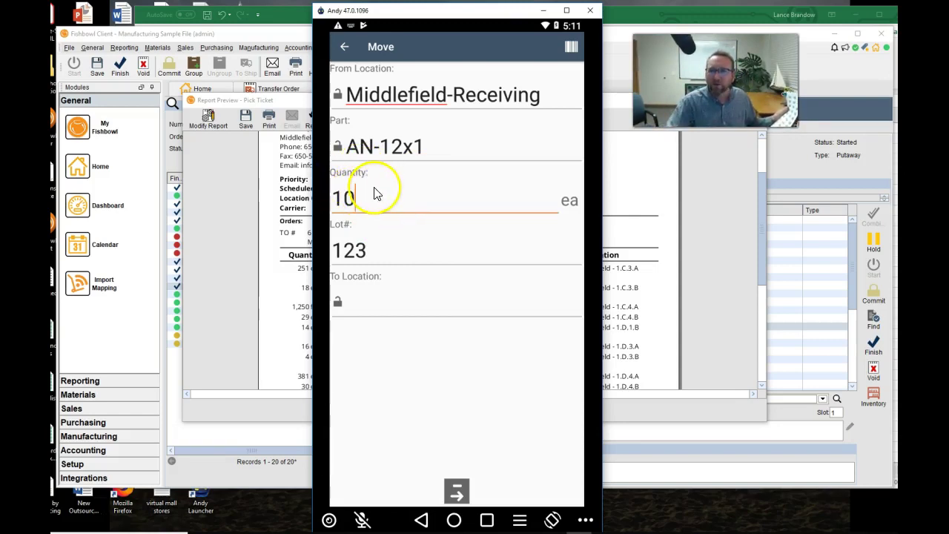
{"action": "left_click", "coordinate": [396, 304]}
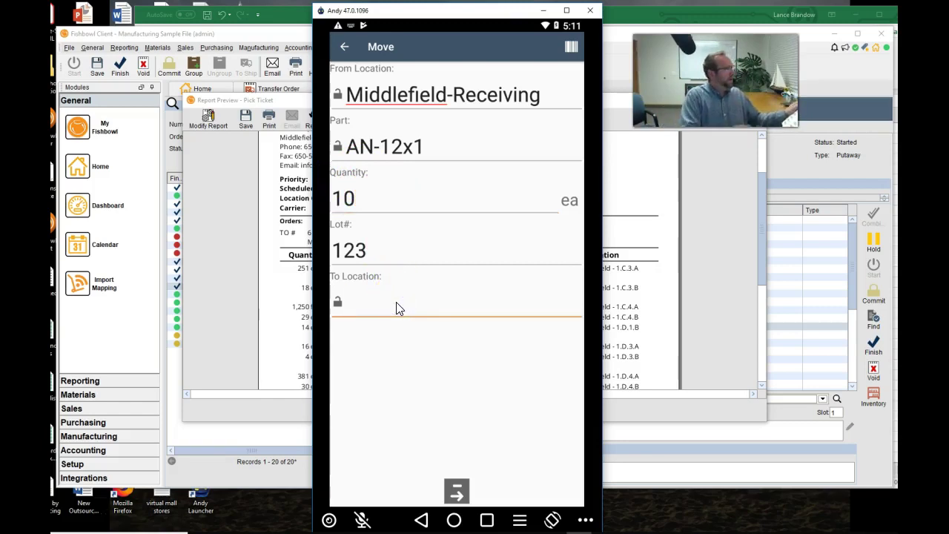
{"action": "type", "text": "Main-2.G.3.B"}
{"action": "key", "text": "Return"}
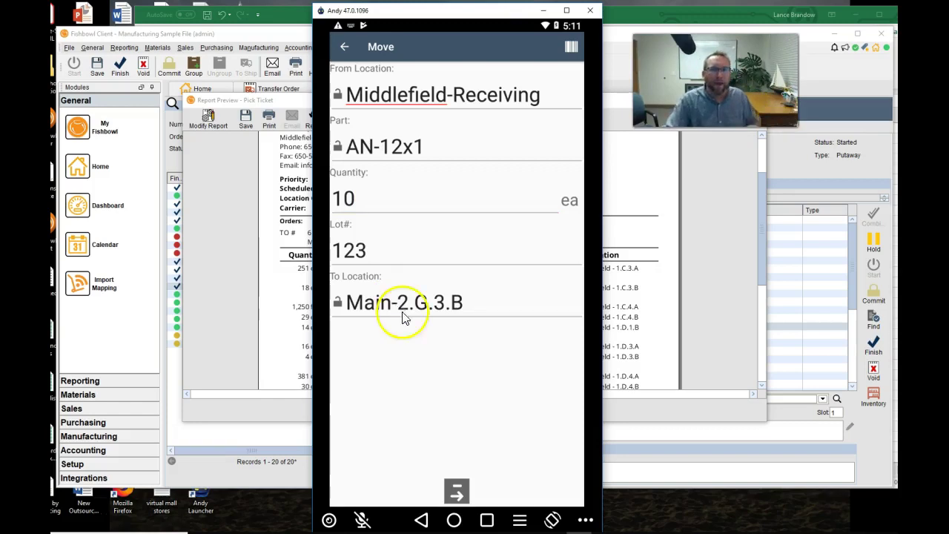
Submit the move, dismiss the lot-not-found error and return to the T6 Pick Ticket preview
{"action": "left_click", "coordinate": [455, 491]}
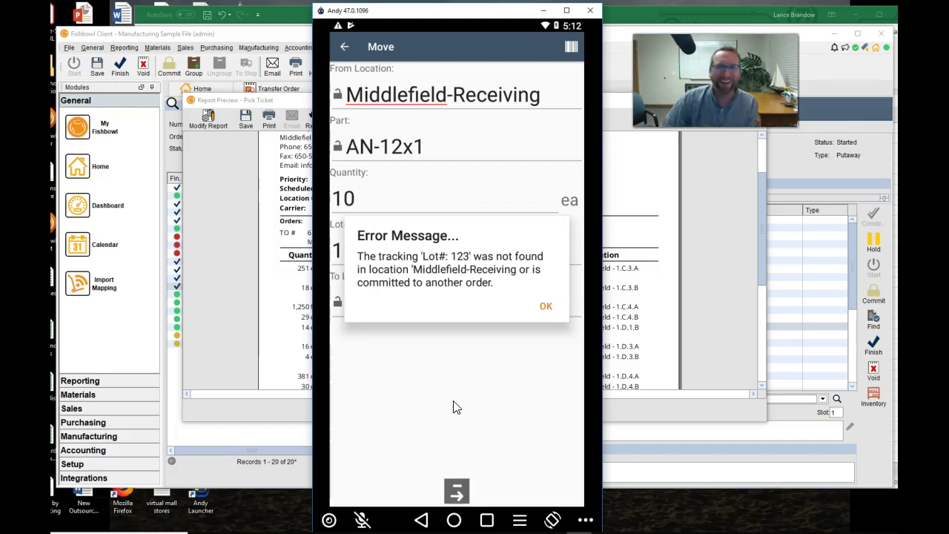
{"action": "left_click", "coordinate": [546, 308]}
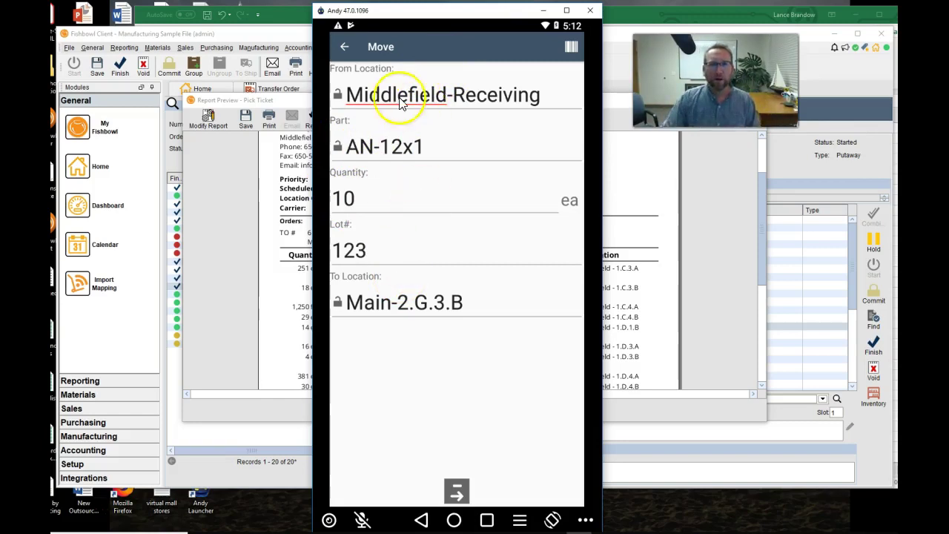
{"action": "left_click", "coordinate": [273, 353]}
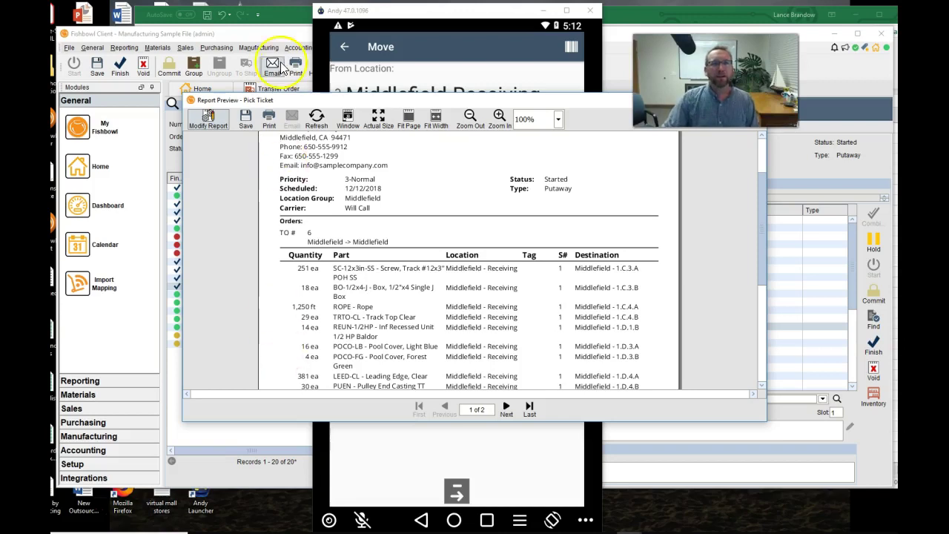
Bring pick T6's details in the Fishbowl Client back in front of the report preview and emulator
{"action": "left_click", "coordinate": [275, 39]}
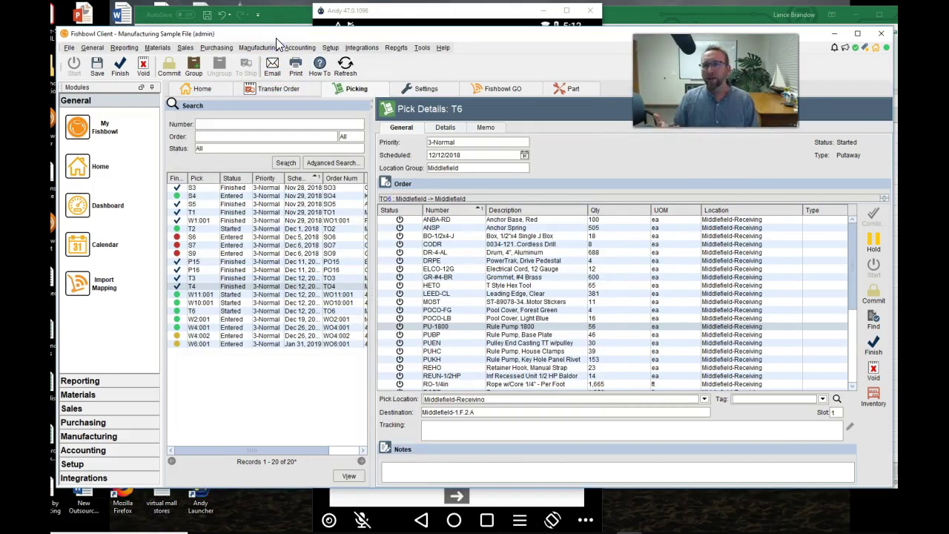